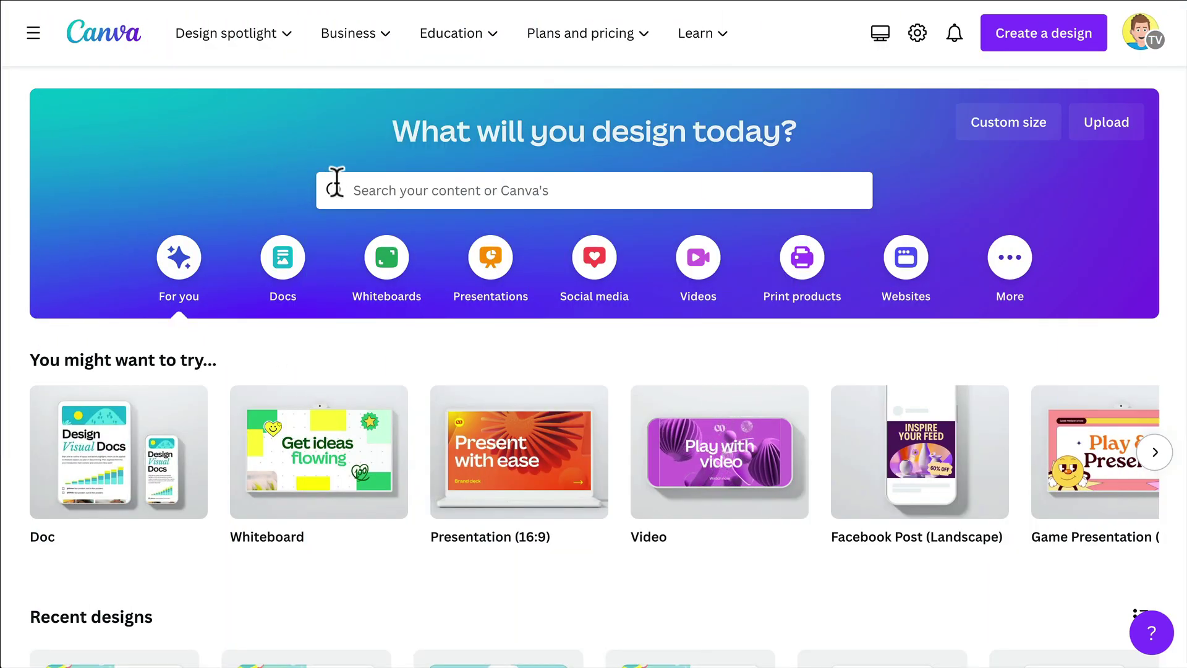
Search Canva templates for 'certificate' and scroll through the 14,712 results
click(365, 190)
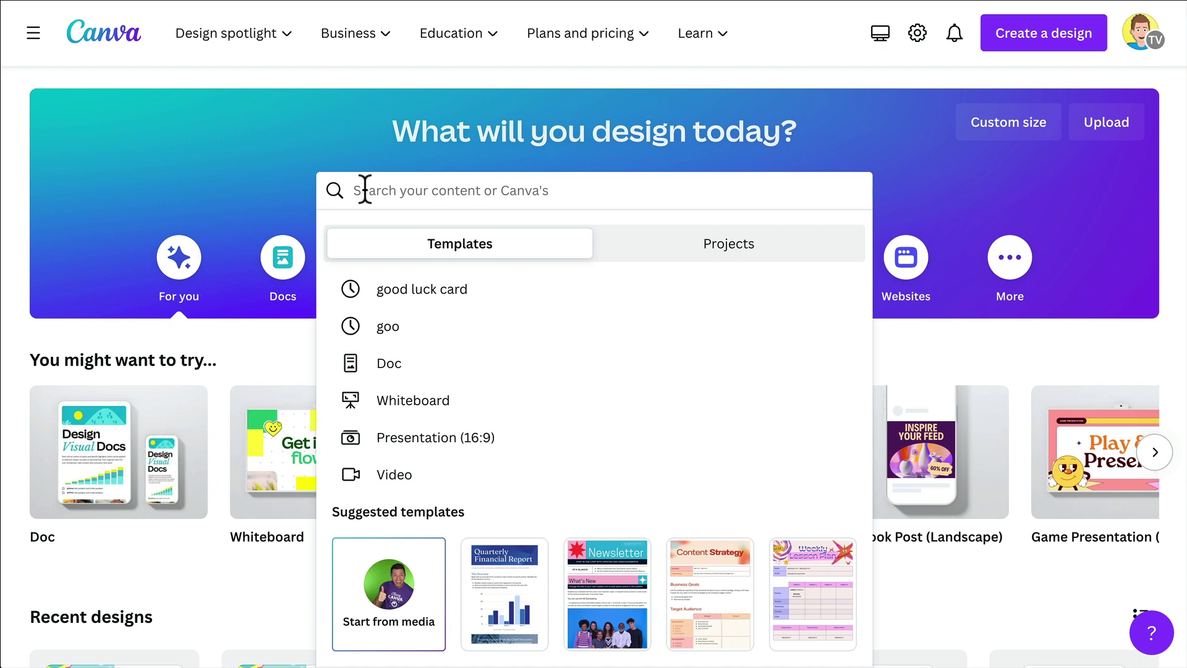
text(certificate)
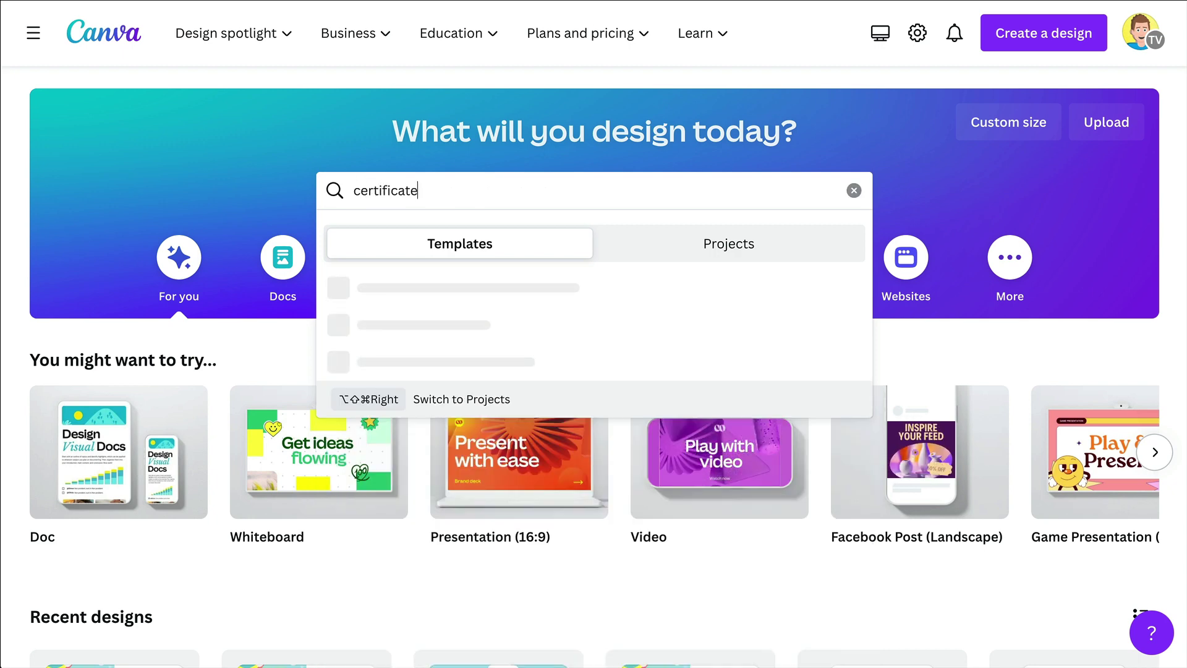
key(Return)
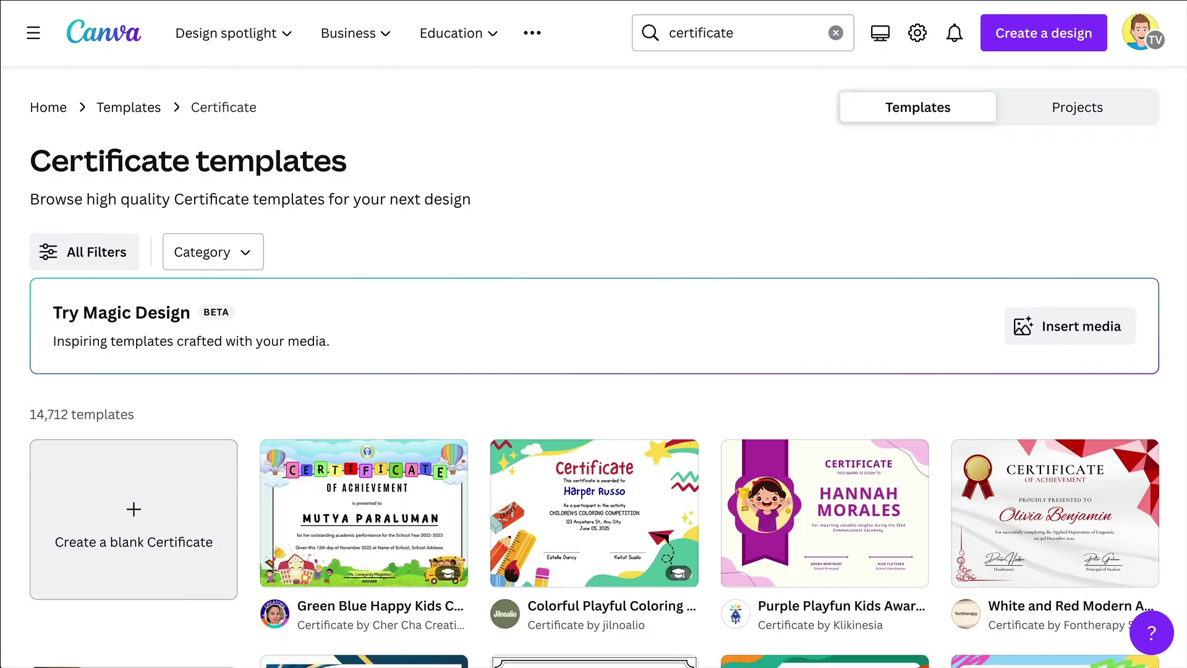
scroll(564, 303, down, 3)
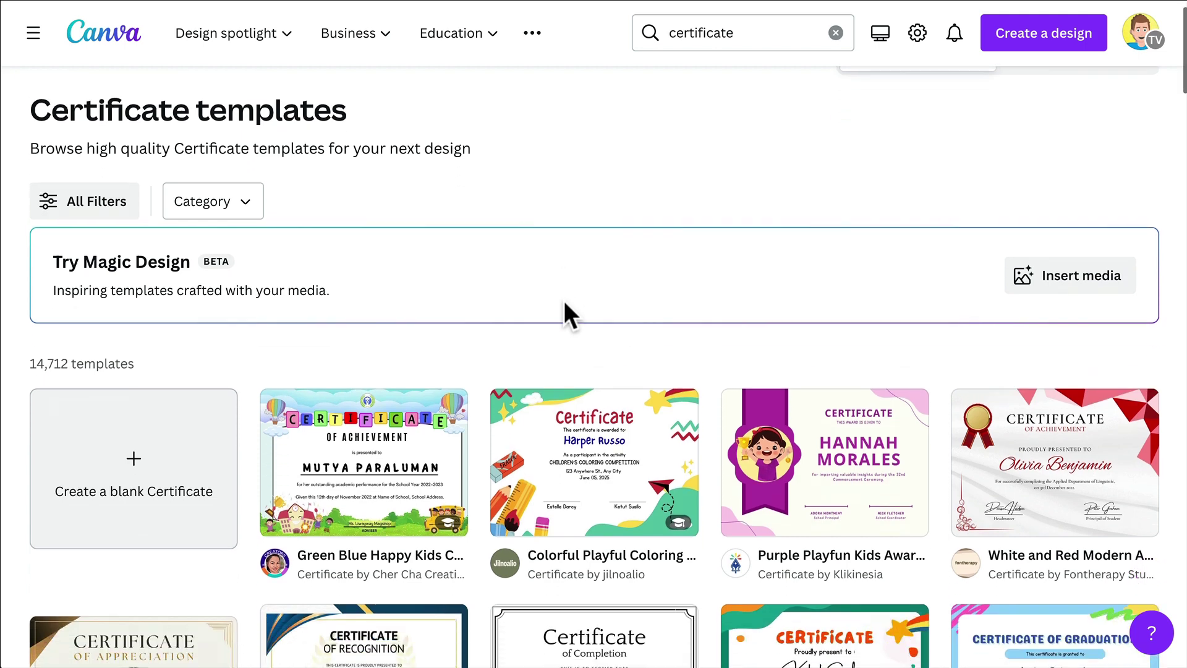
scroll(566, 313, down, 5)
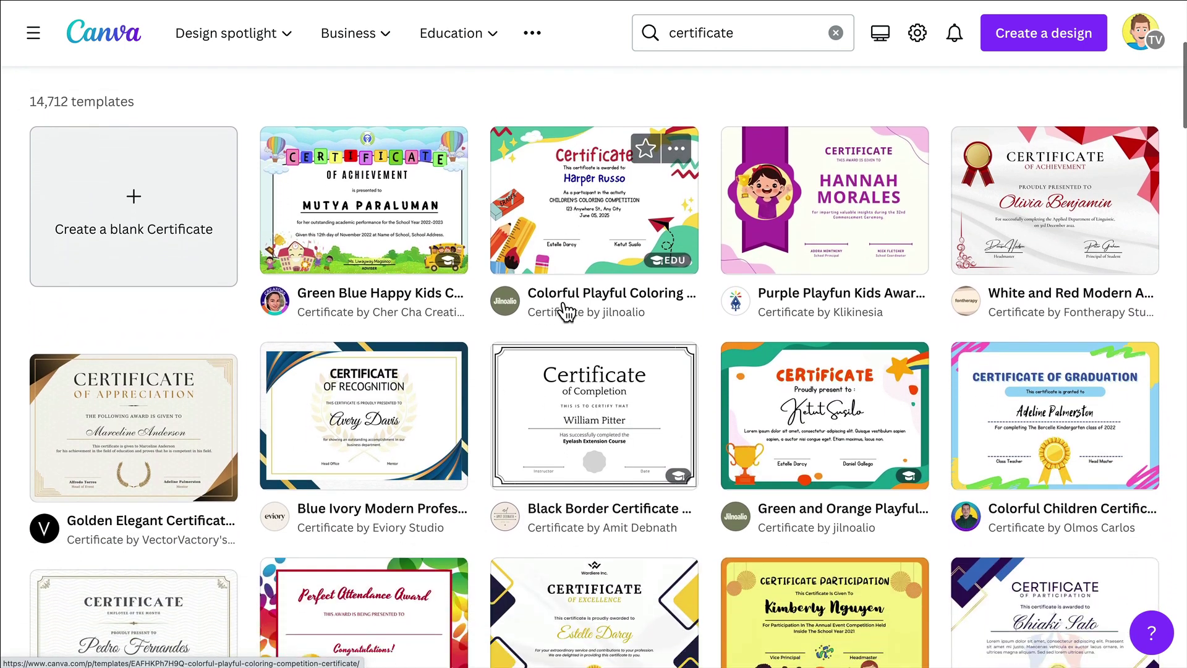
scroll(566, 312, down, 5)
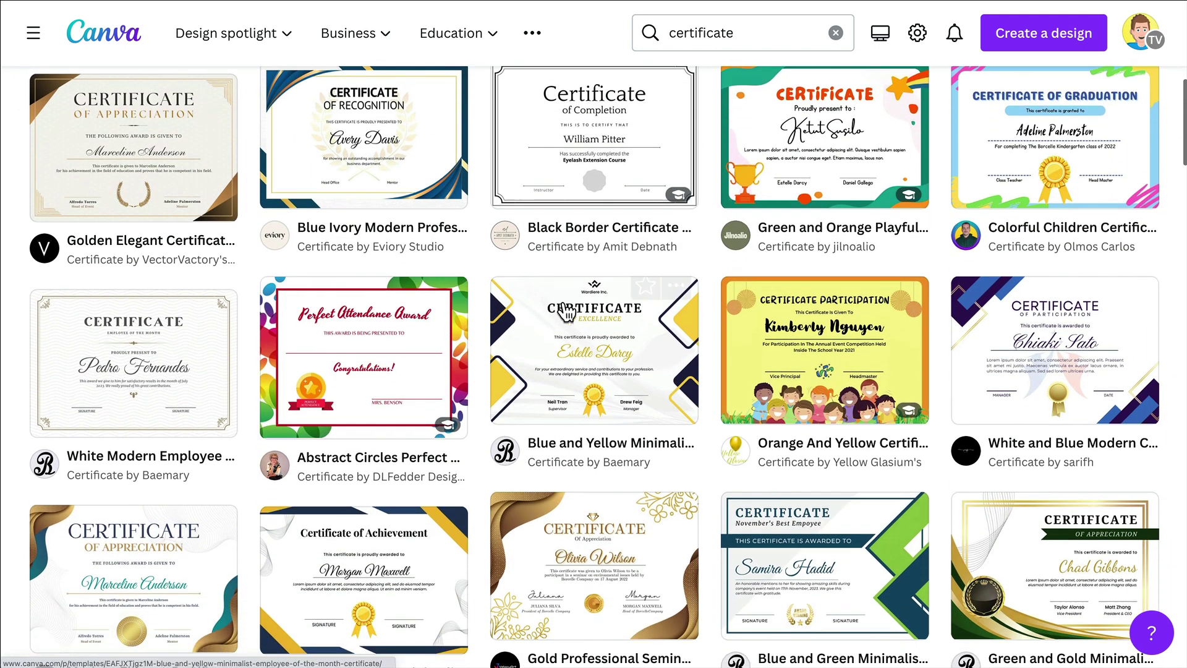
scroll(566, 312, down, 3)
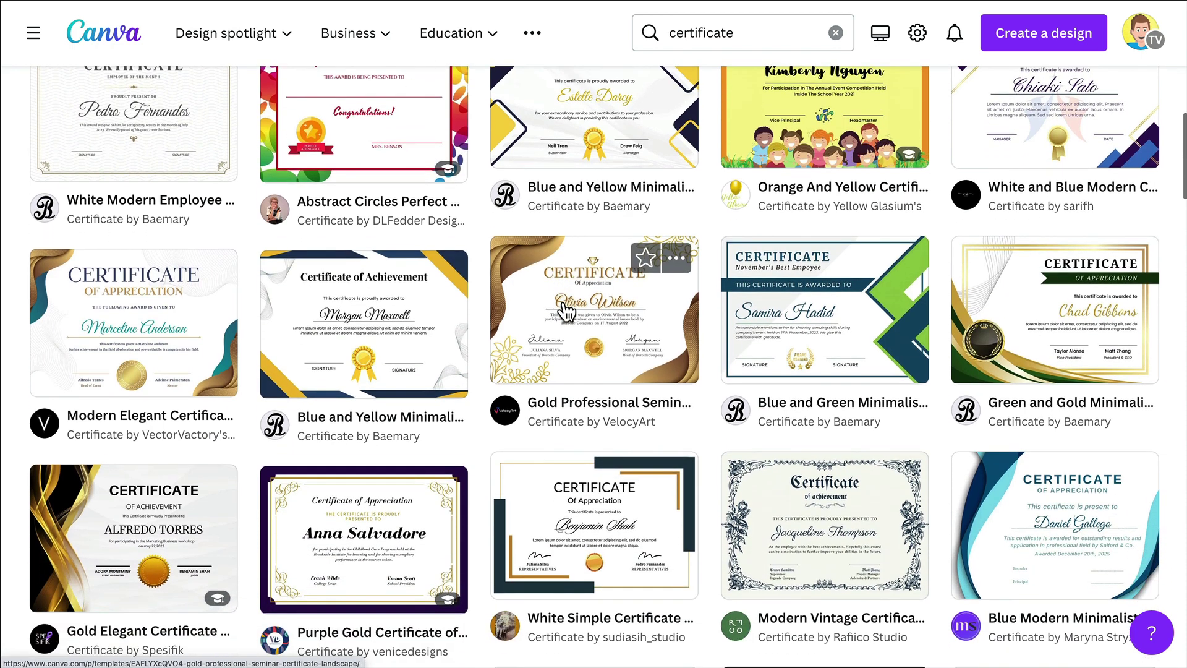
scroll(566, 312, down, 4)
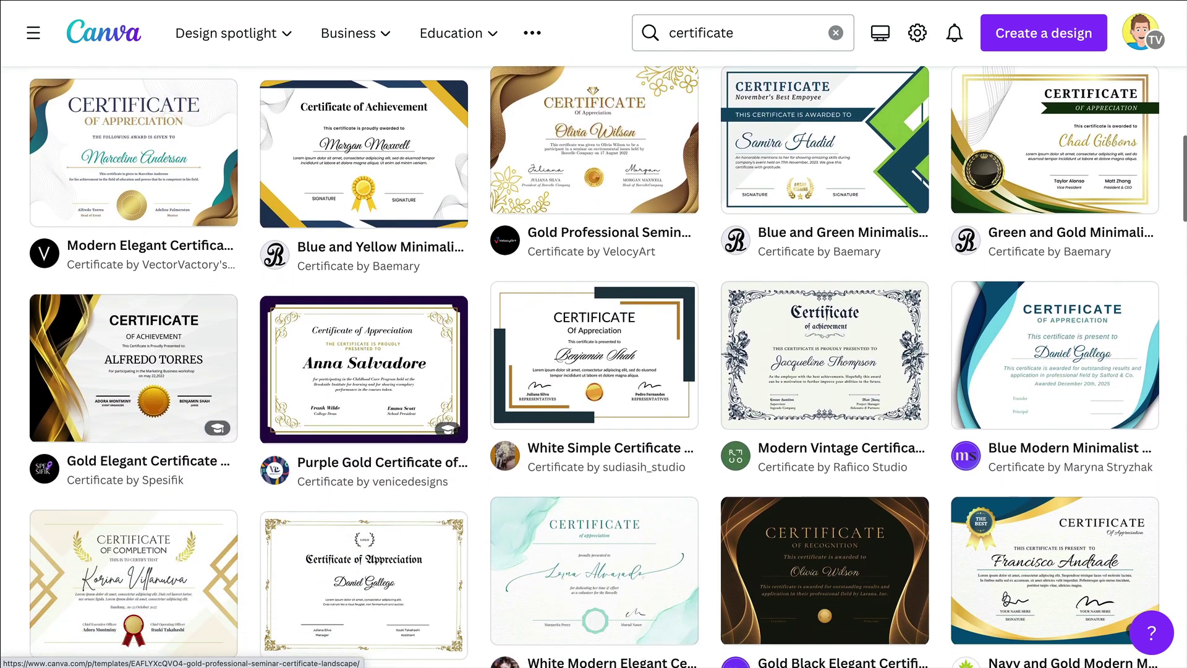
scroll(565, 312, down, 4)
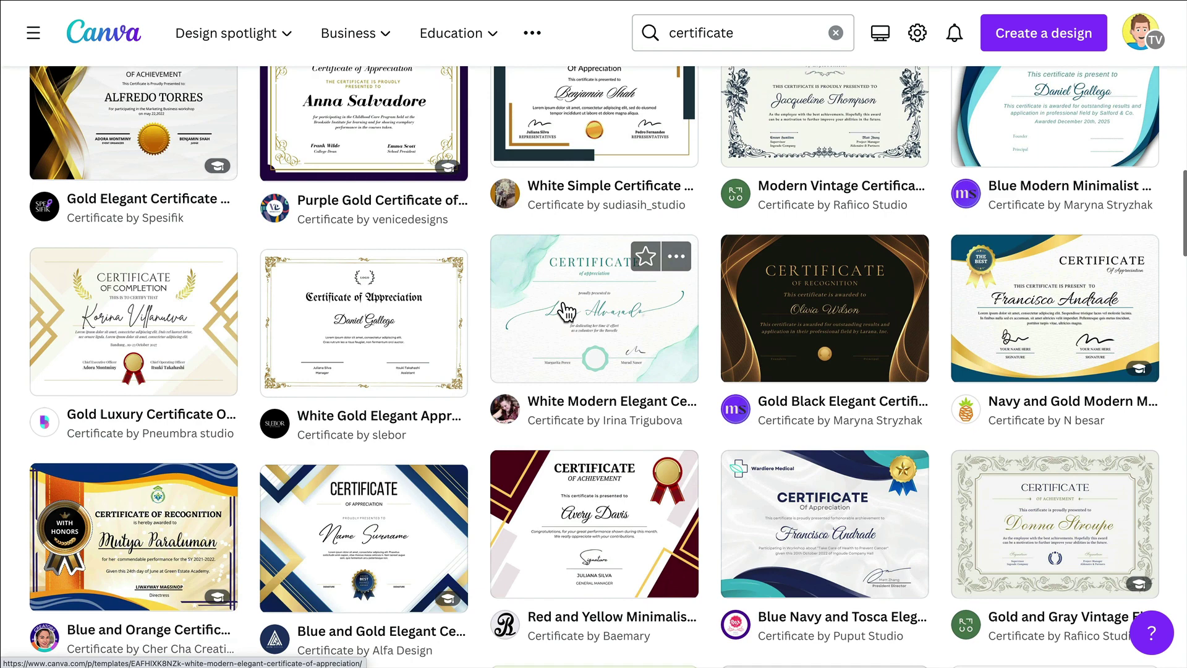
scroll(565, 312, down, 1)
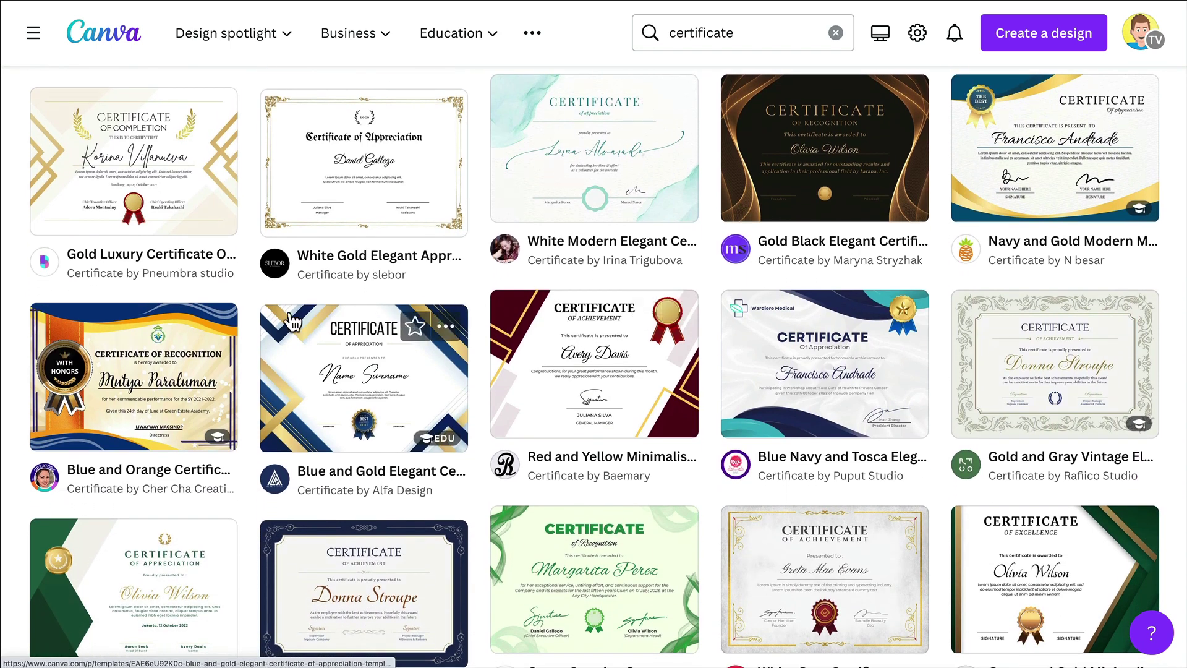
Open the Blue and Orange Certificate of Recognition template and search fonts for 'alice' for the name
click(145, 375)
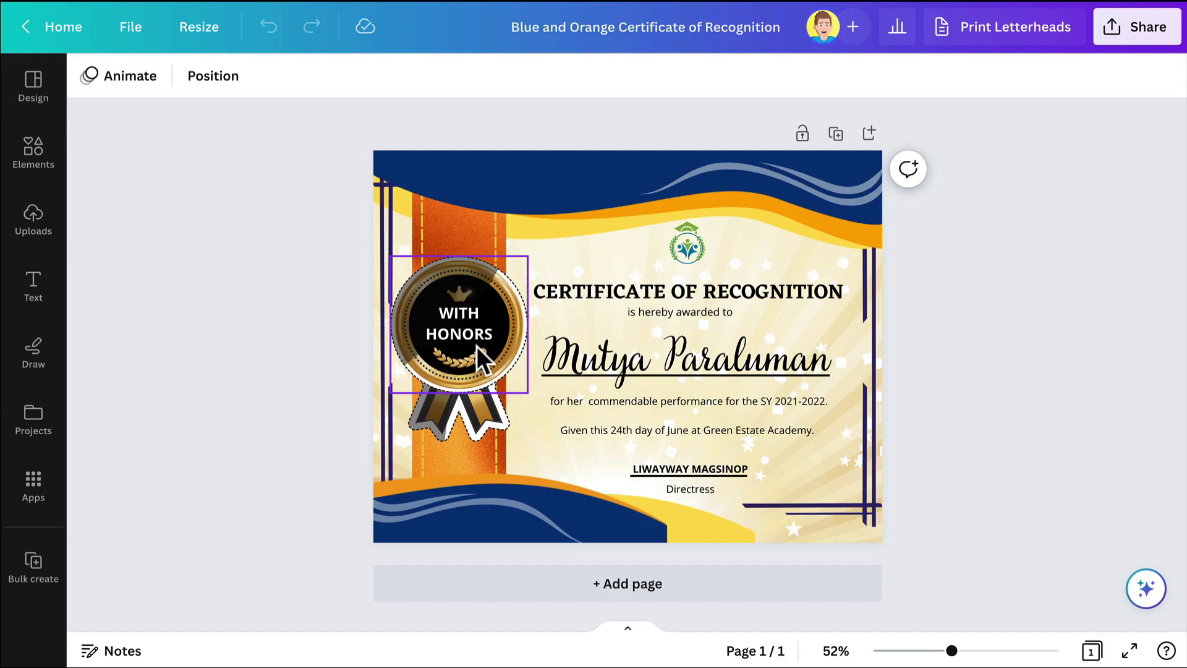
click(570, 360)
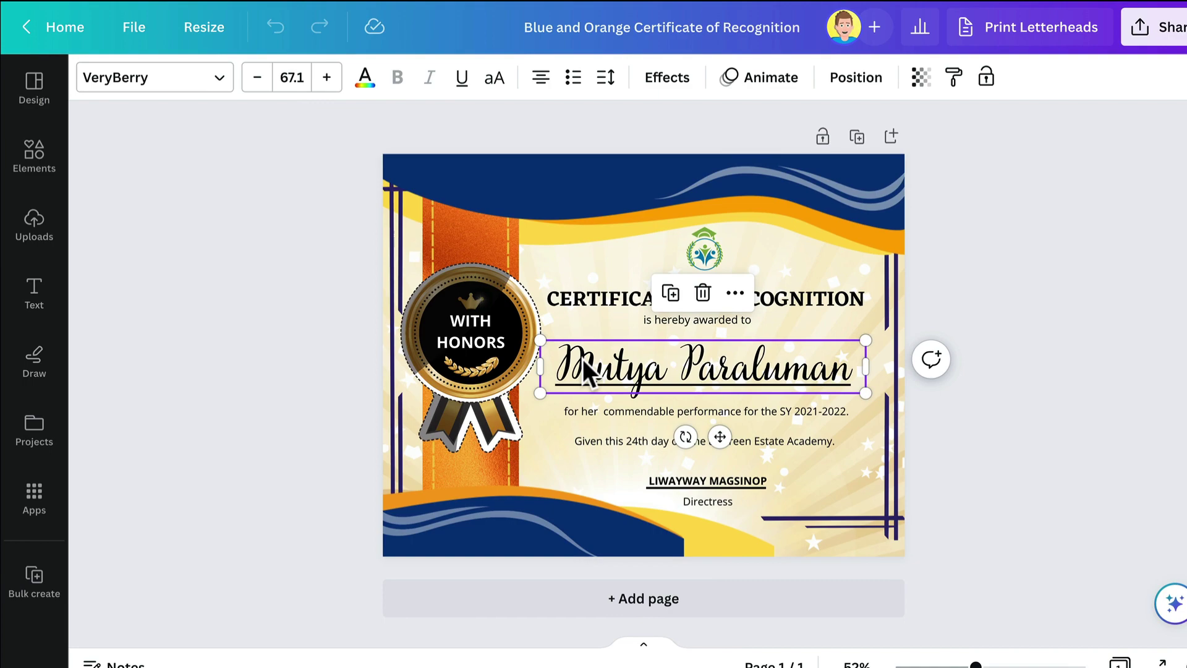
click(211, 84)
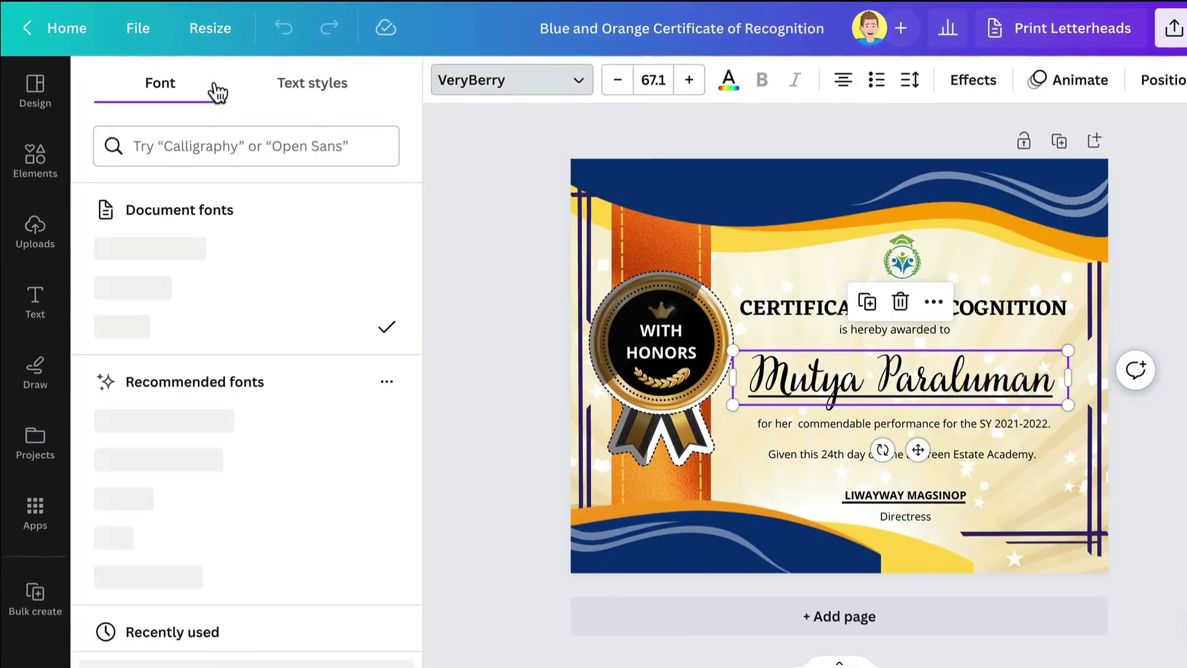
click(186, 146)
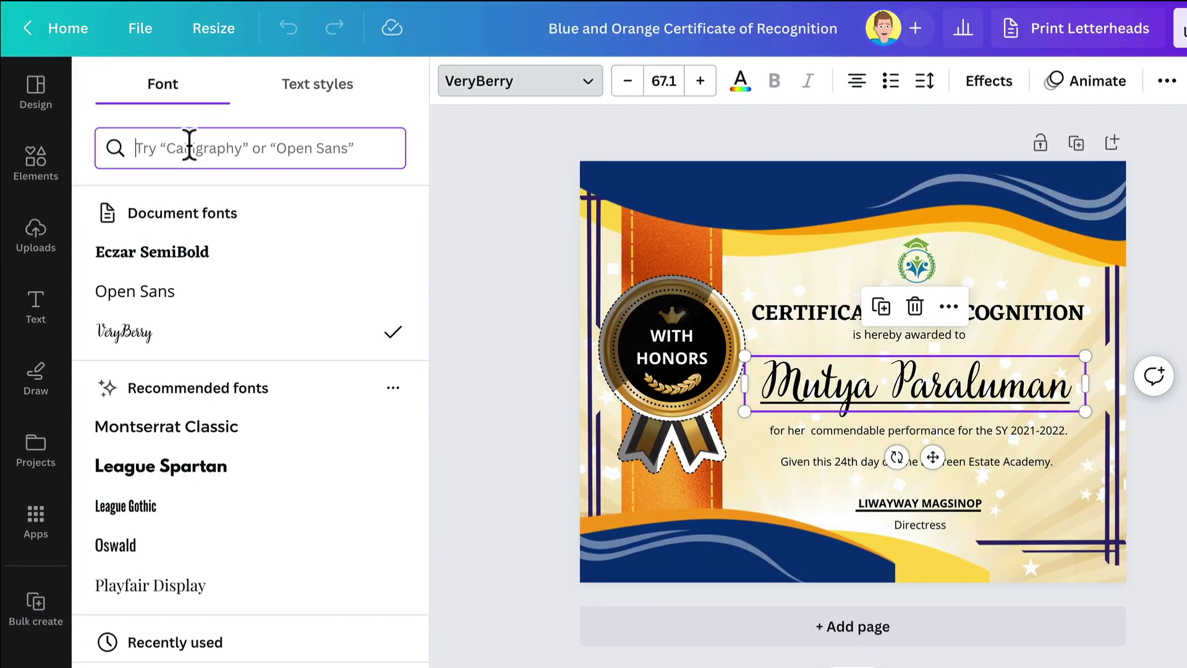
text(alice)
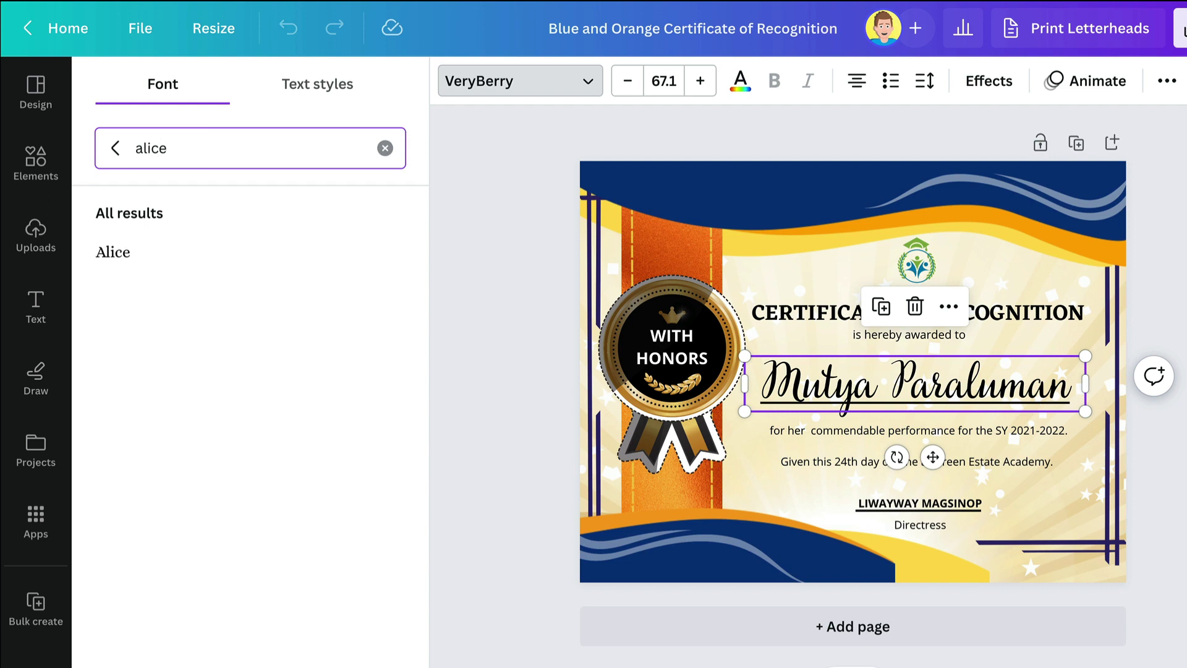
Set the name in Alice at 65.1 in a wider box, replaced with a student's full name
click(129, 260)
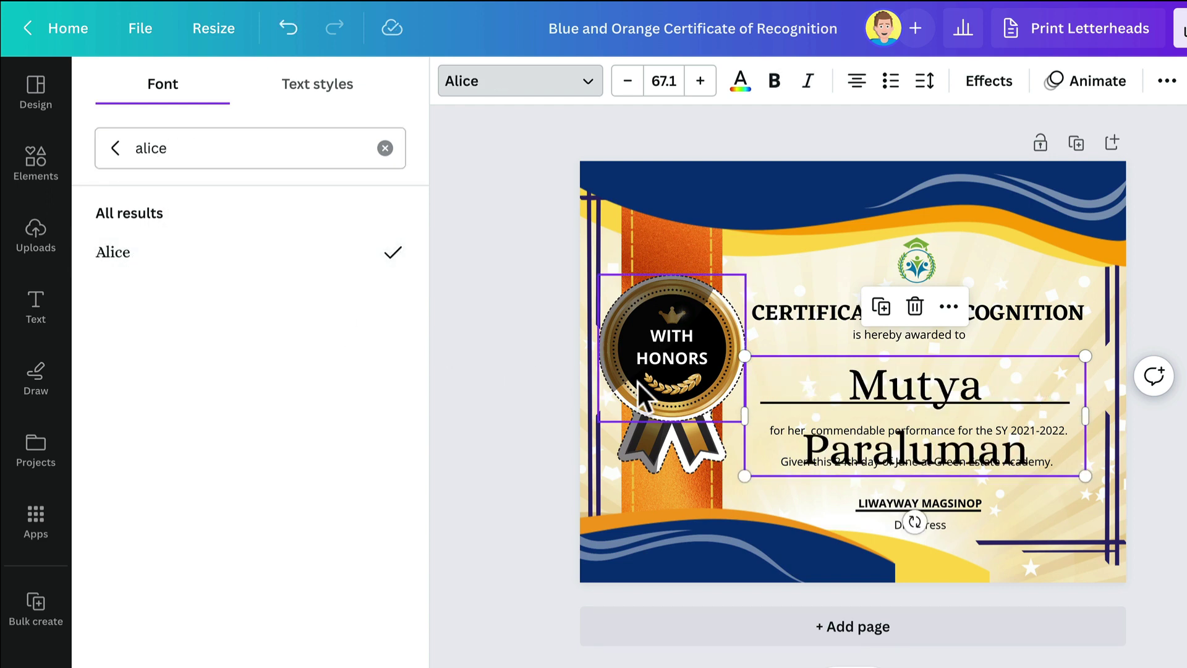
drag(746, 416, 730, 416)
drag(1089, 411, 1104, 410)
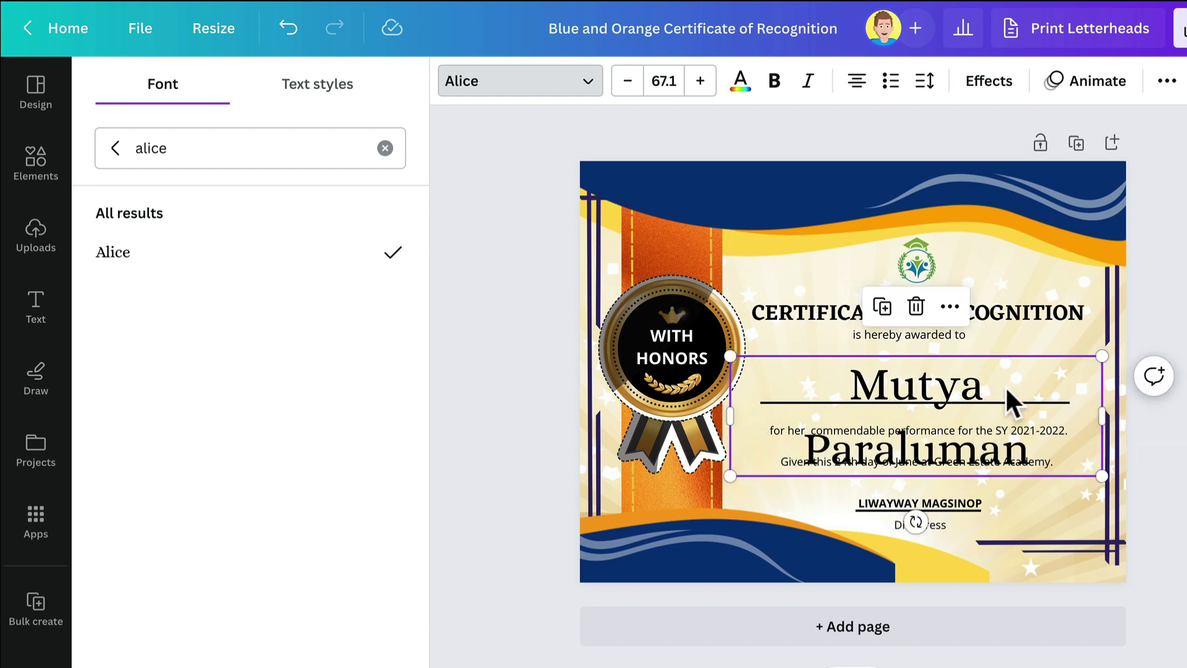
click(629, 81)
click(628, 81)
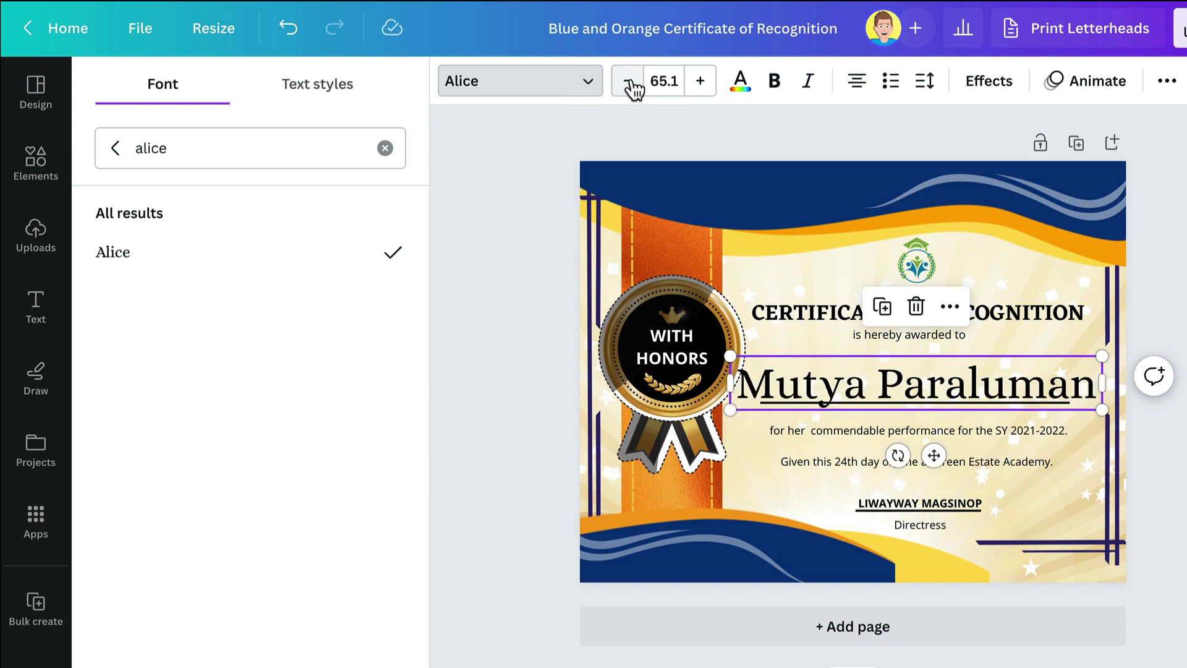
triple_click(934, 380)
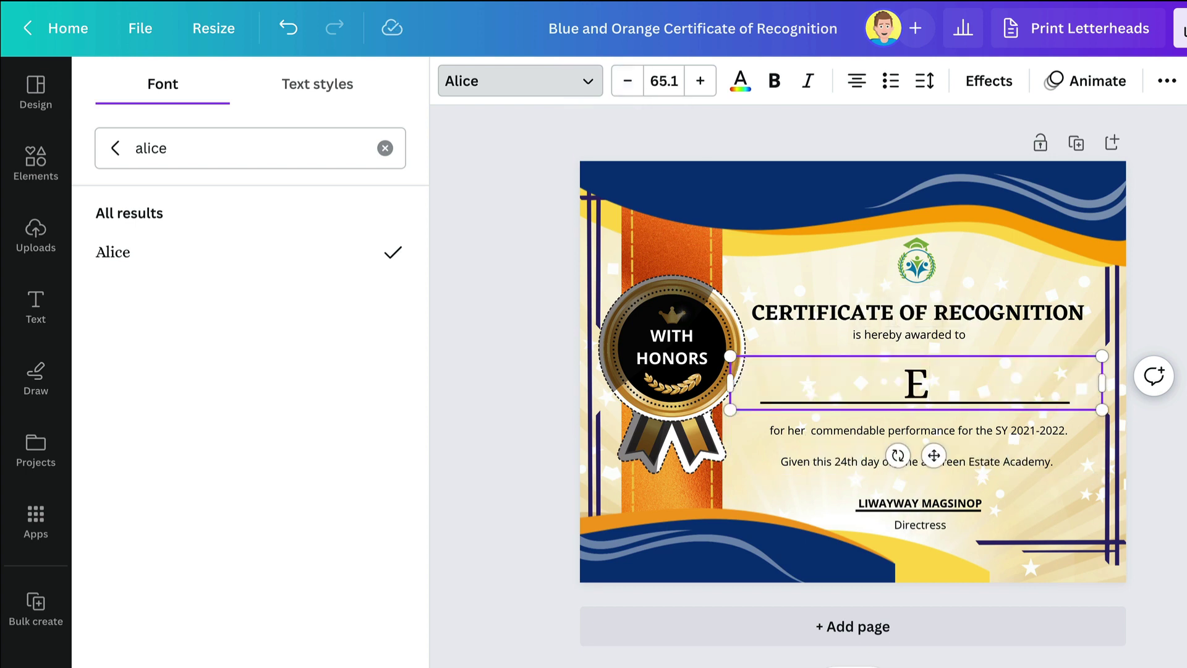
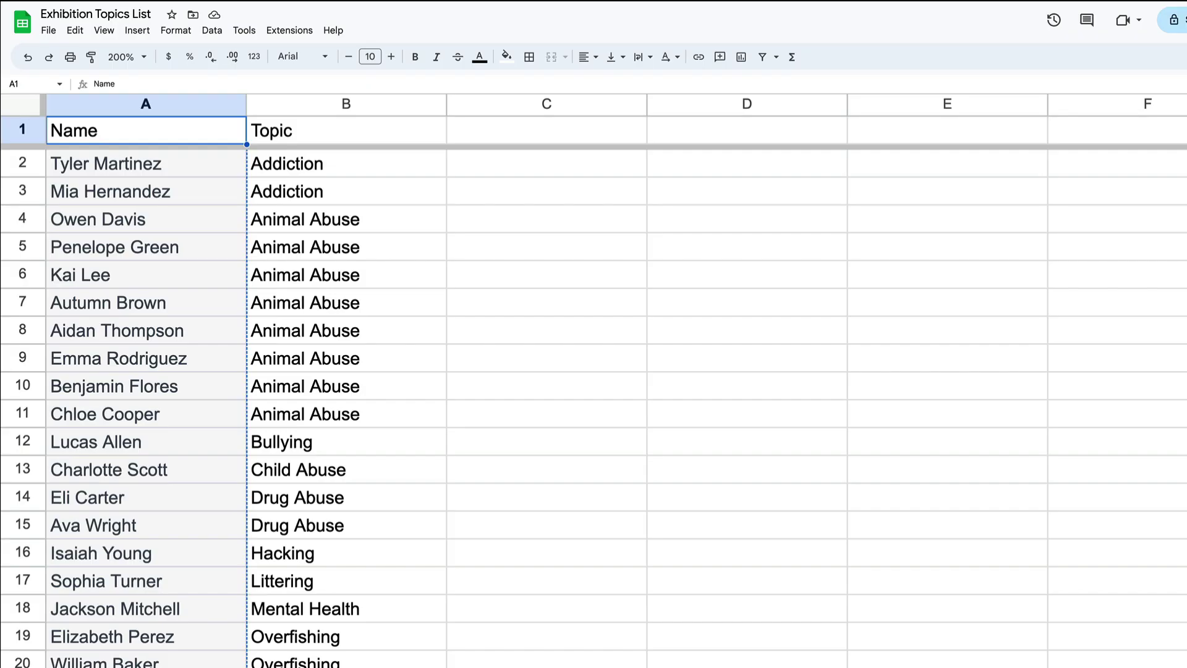
Download the Exhibition Topics List spreadsheet as a Comma-separated values (.csv) file
click(50, 32)
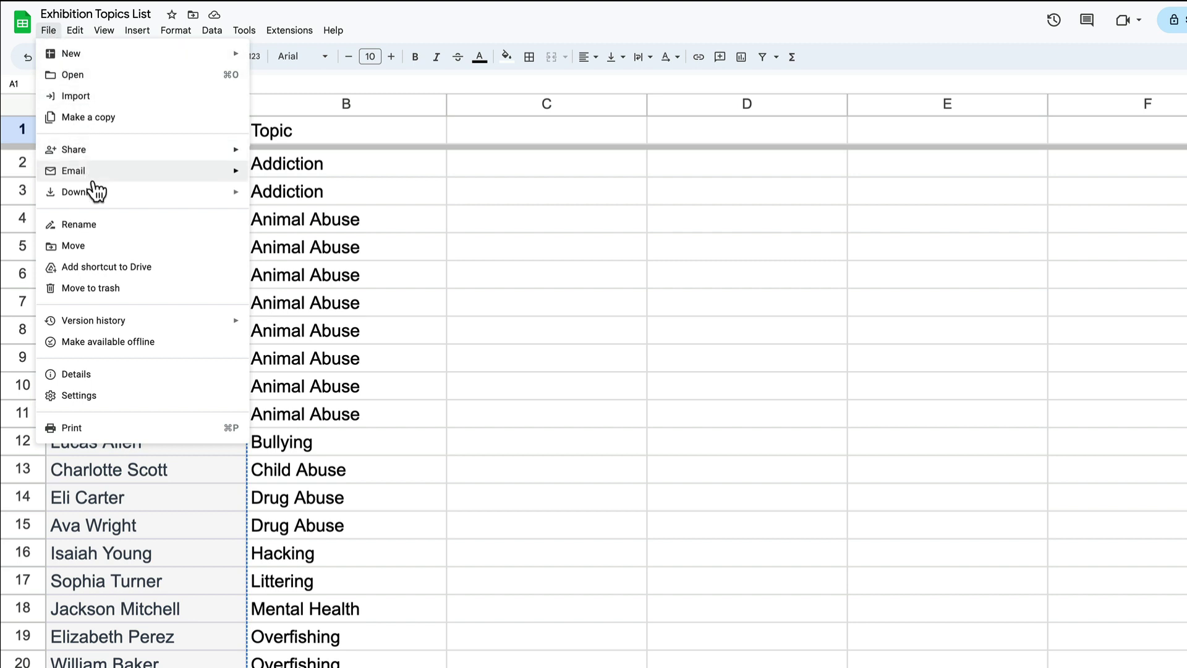
mouse_move(95, 194)
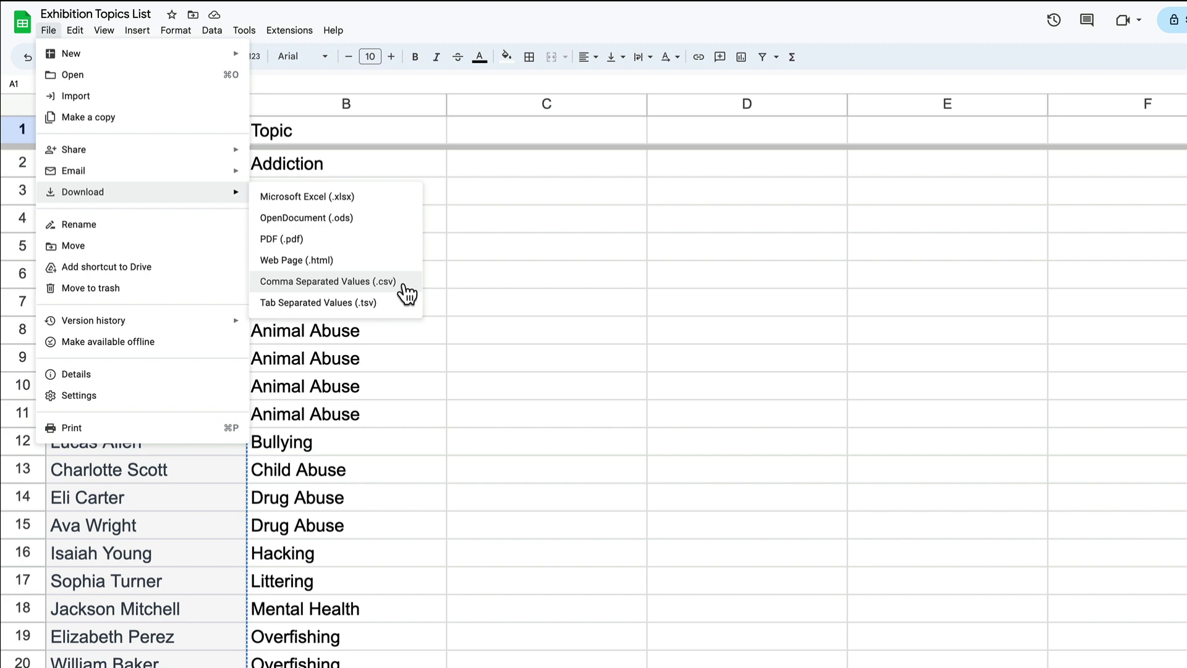
click(770, 544)
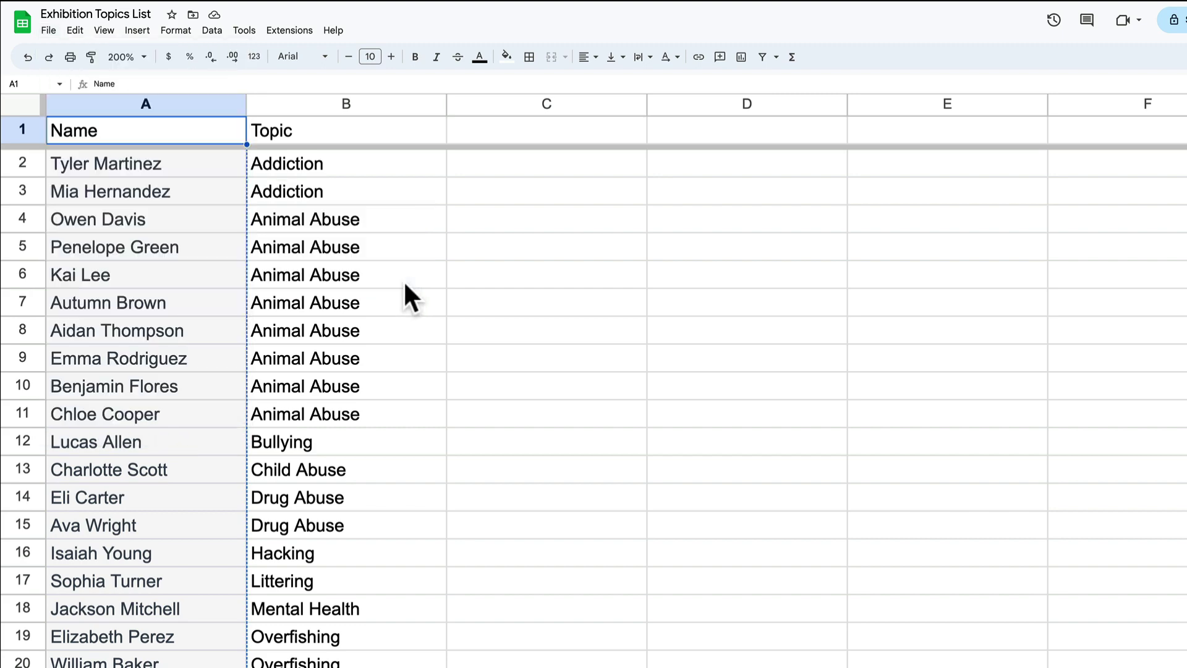
key(Return)
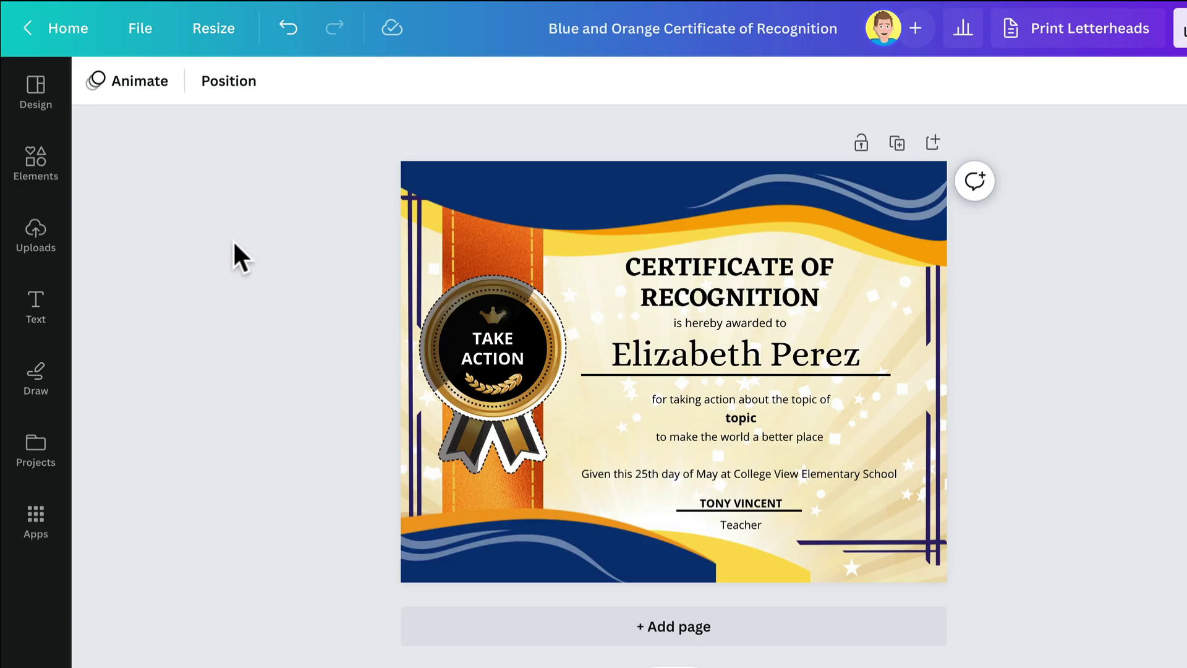
Search Canva apps for 'bulk create'
click(35, 518)
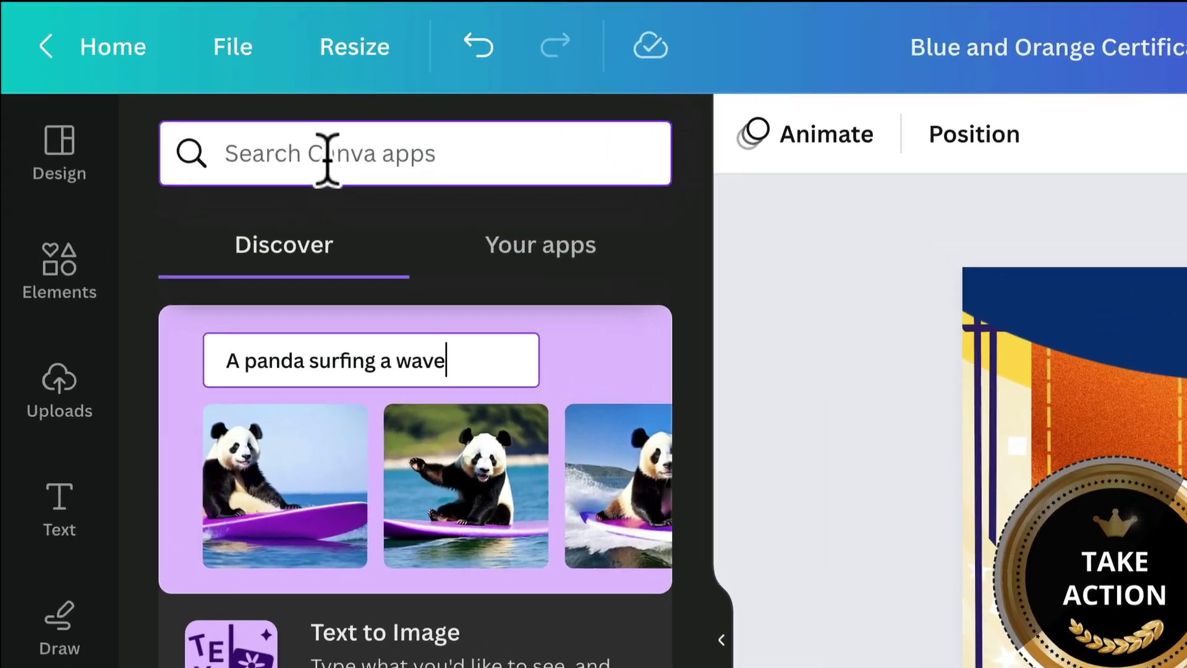
click(328, 155)
text(bulk create)
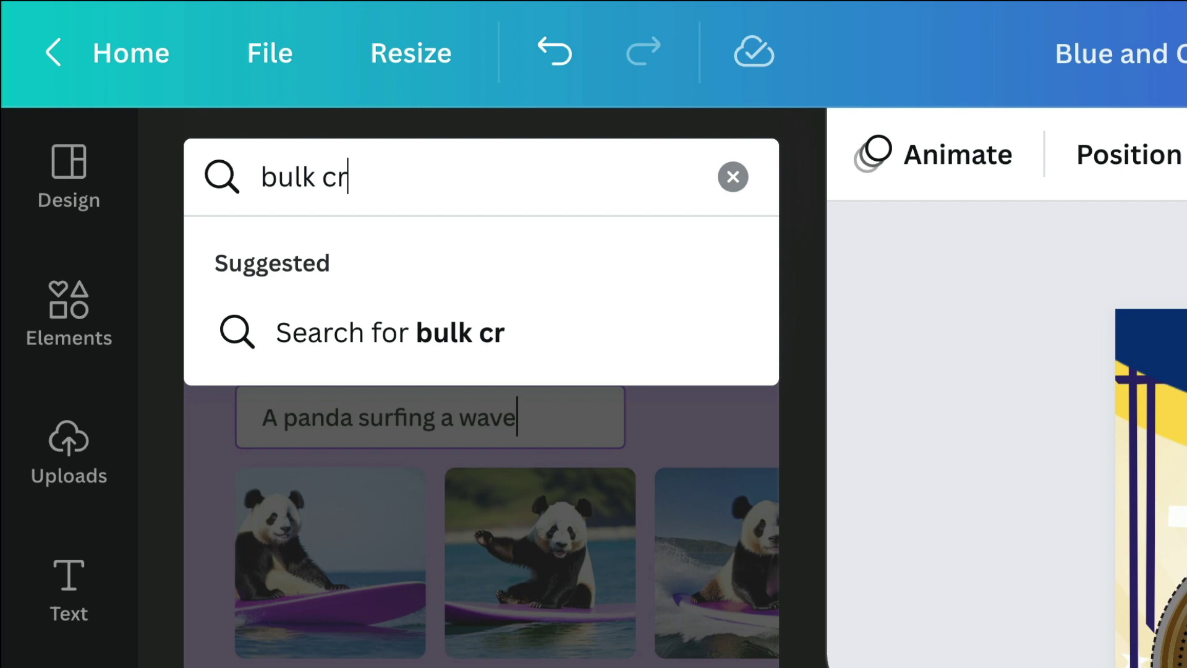
key(Return)
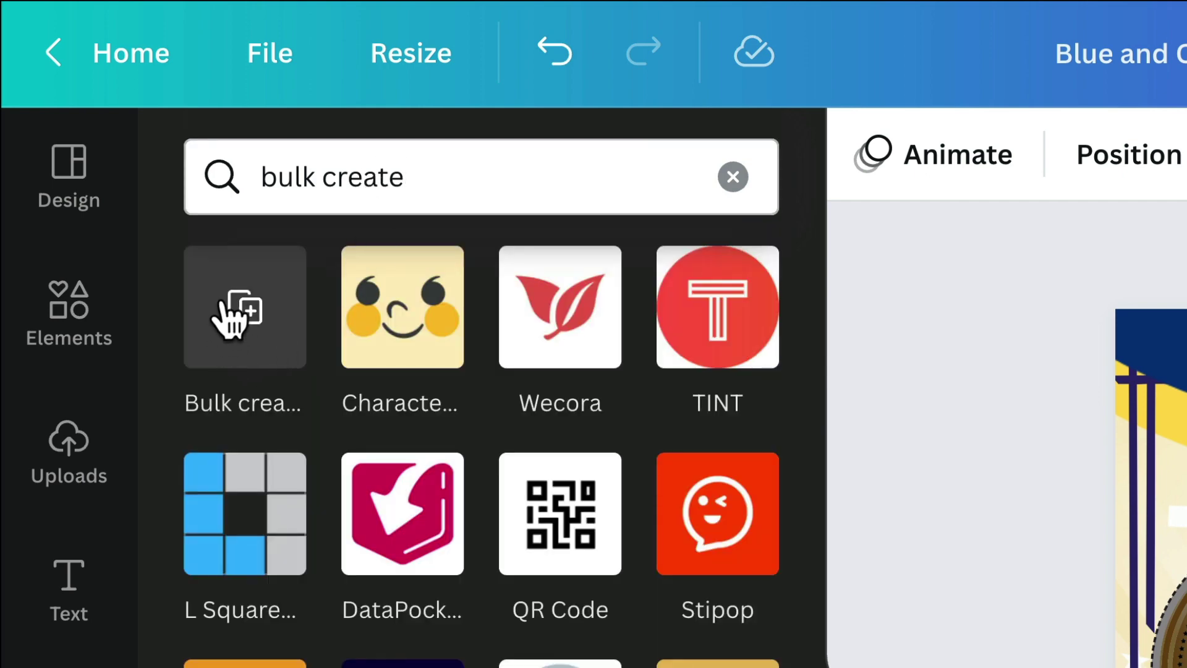
Open the Bulk create app and load the student CSV with Name and Topic fields
click(274, 345)
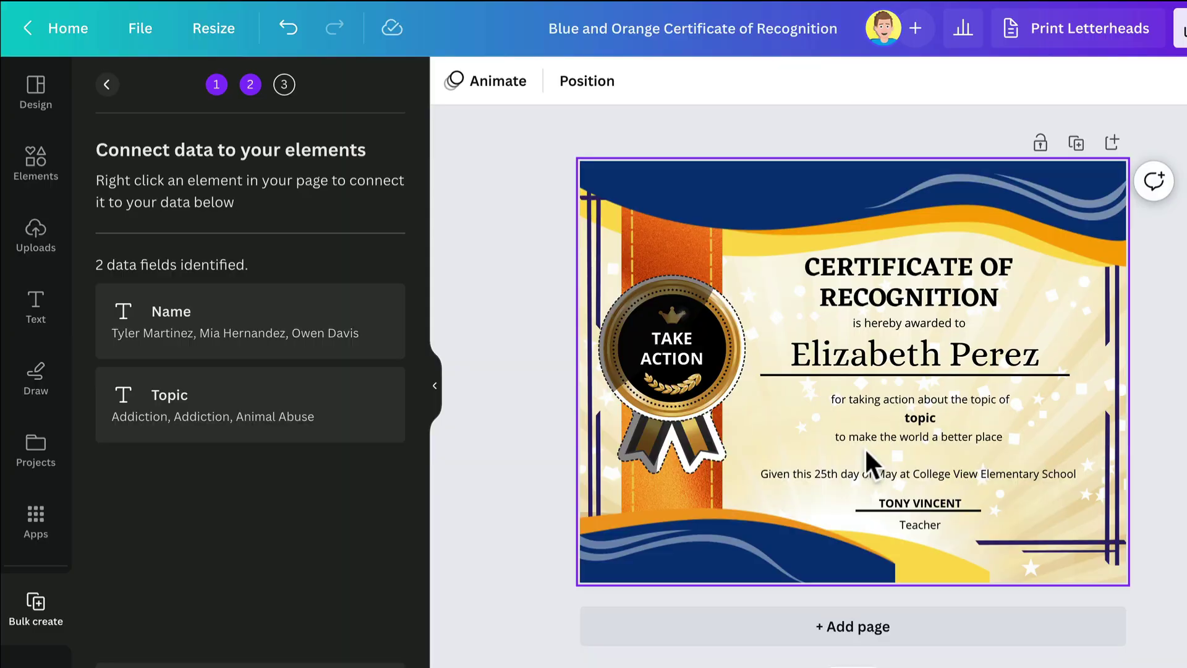
Connect the recipient name text to the Name data field, showing {Name}
click(925, 361)
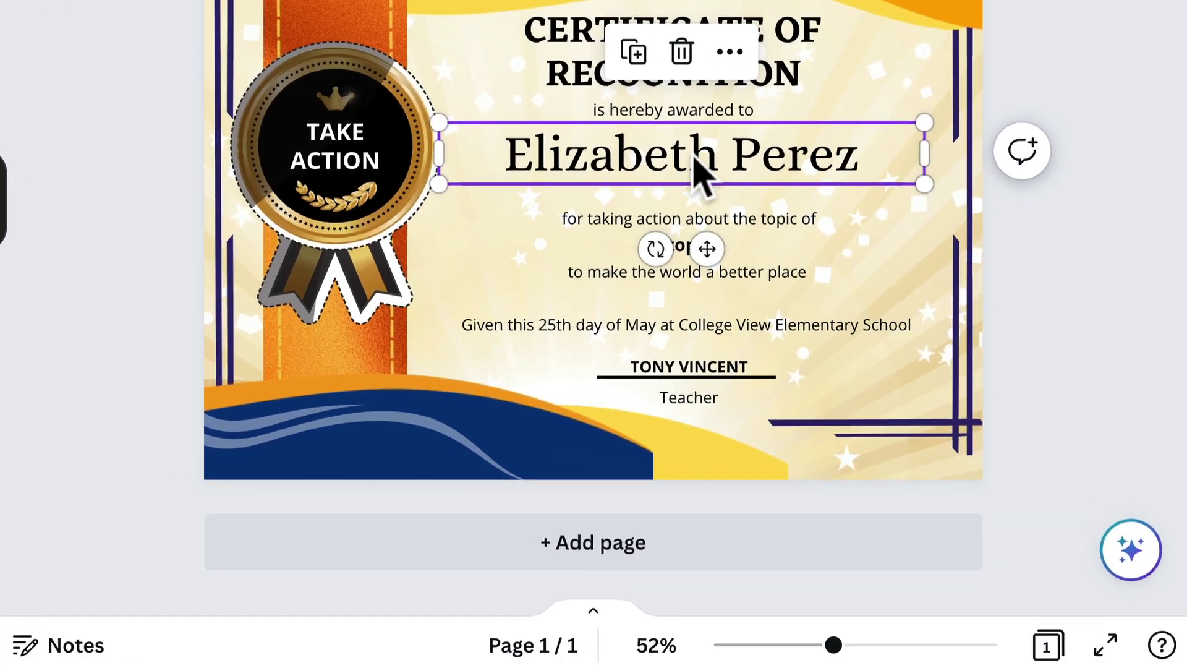
right_click(922, 356)
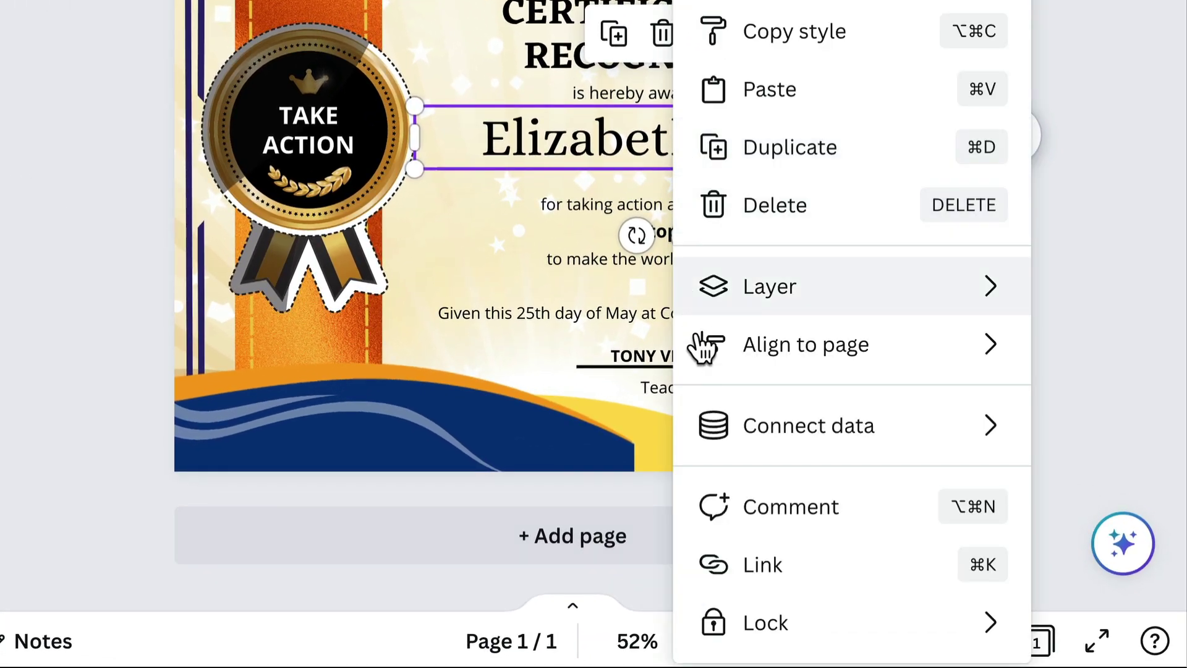
mouse_move(714, 424)
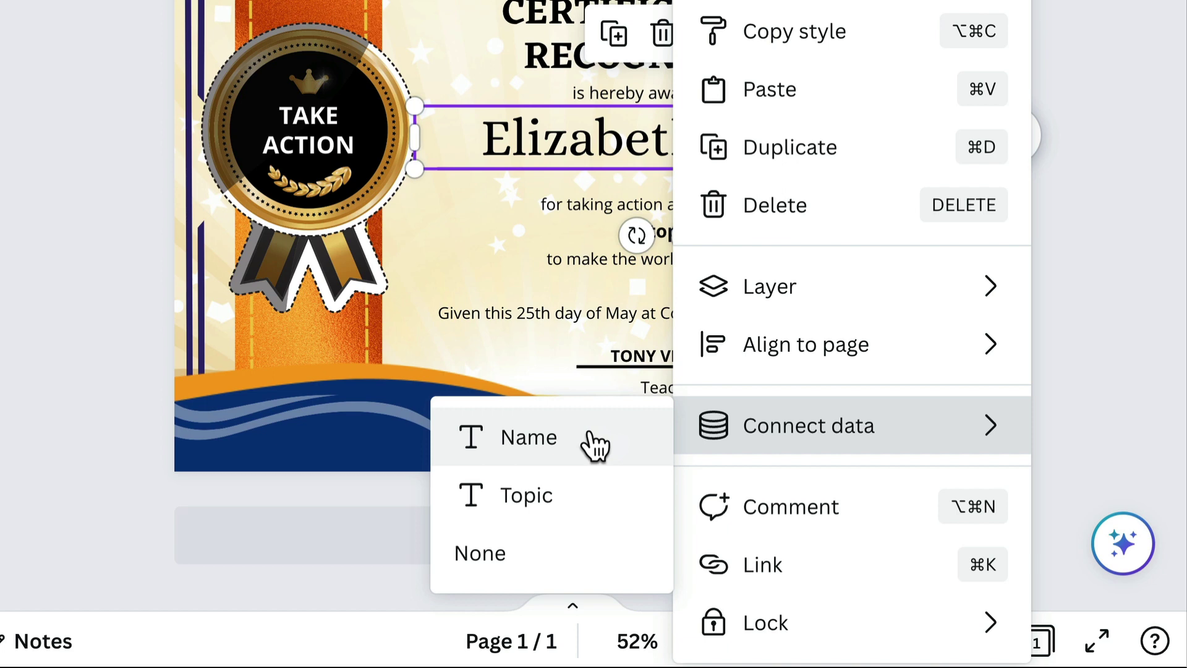
click(594, 443)
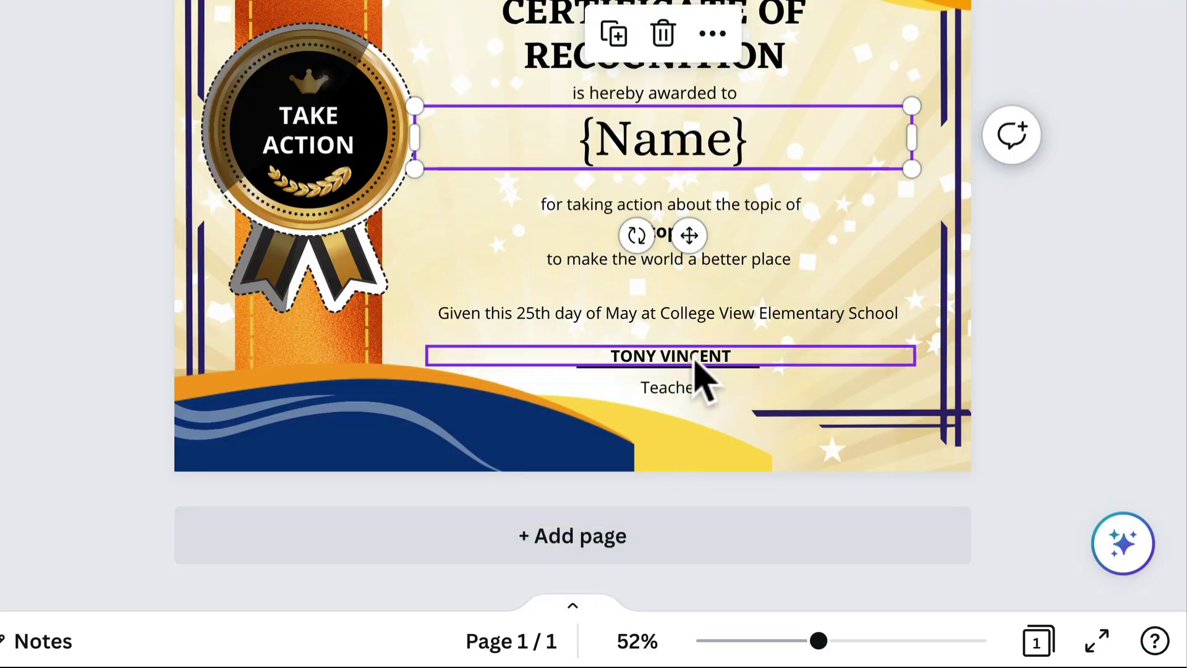
click(749, 239)
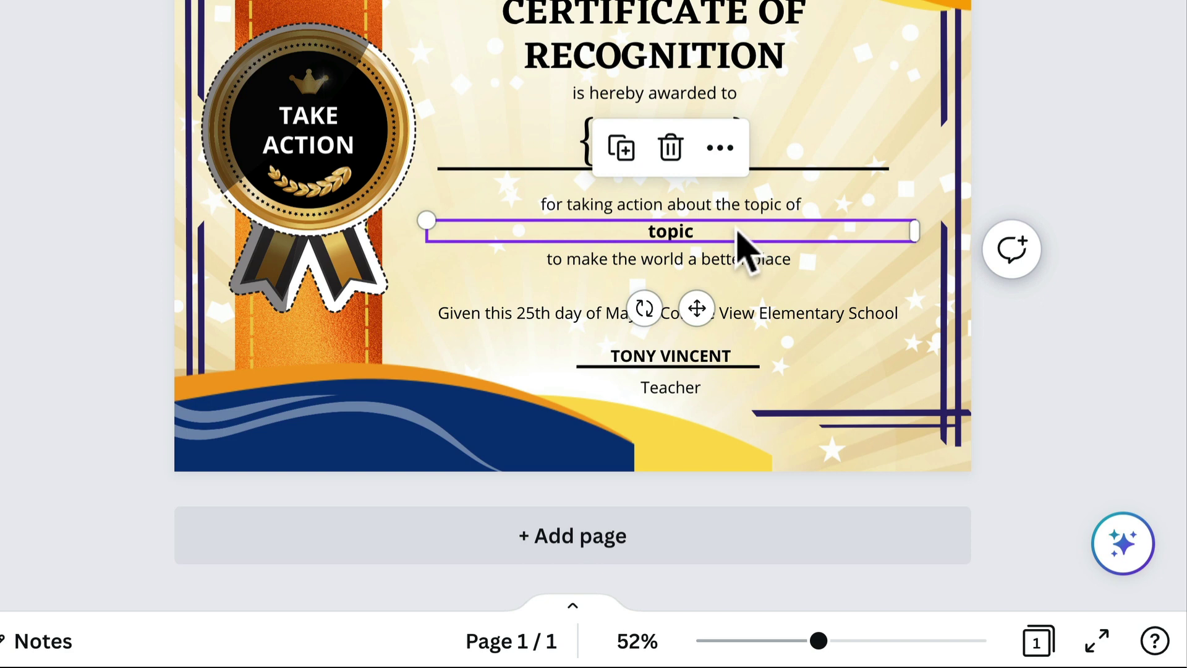
Connect the topic text to the Topic data field, showing {Topic}
right_click(735, 234)
mouse_move(775, 443)
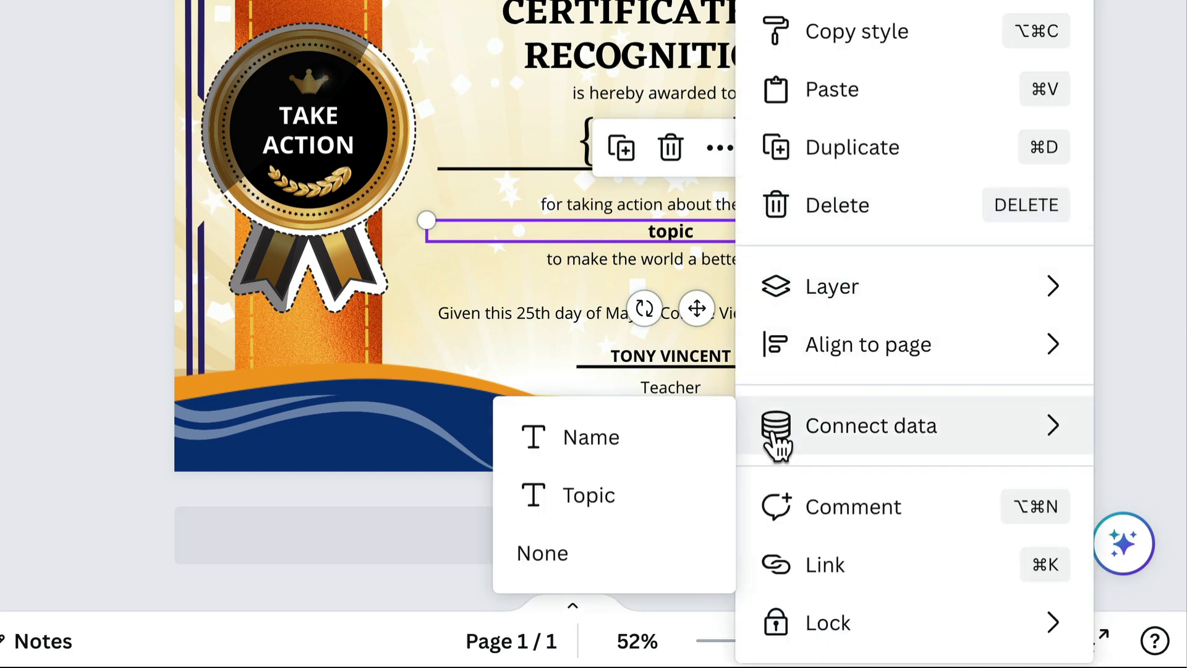
click(586, 504)
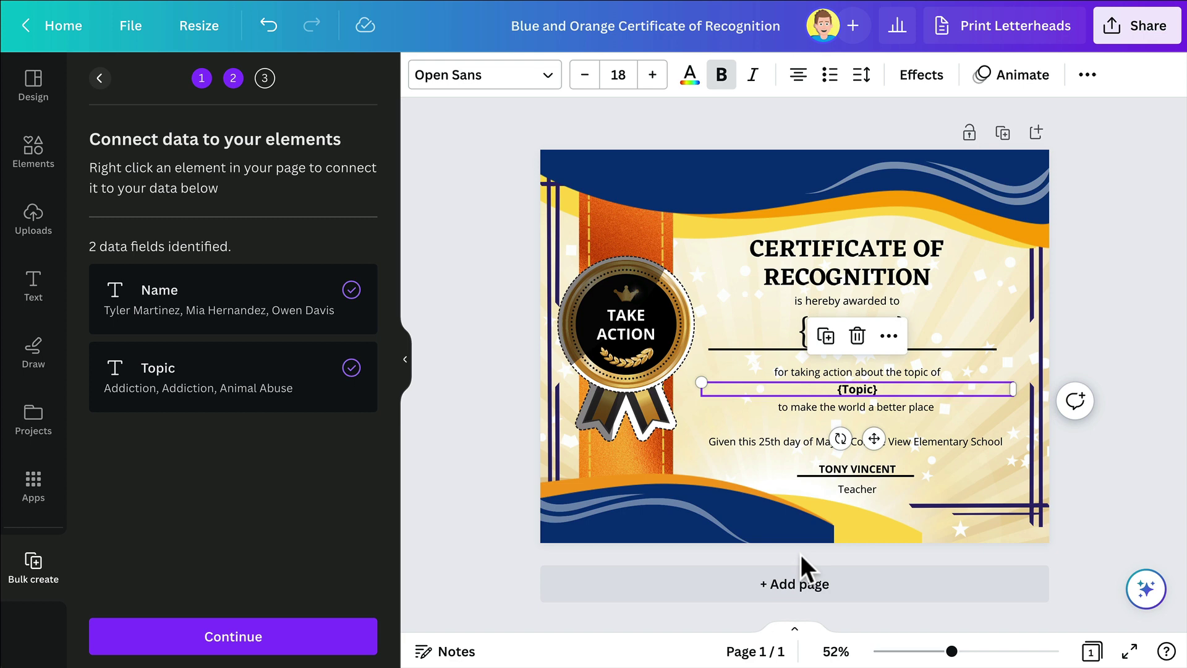
Select all 26 student rows to generate one certificate page per student
click(336, 635)
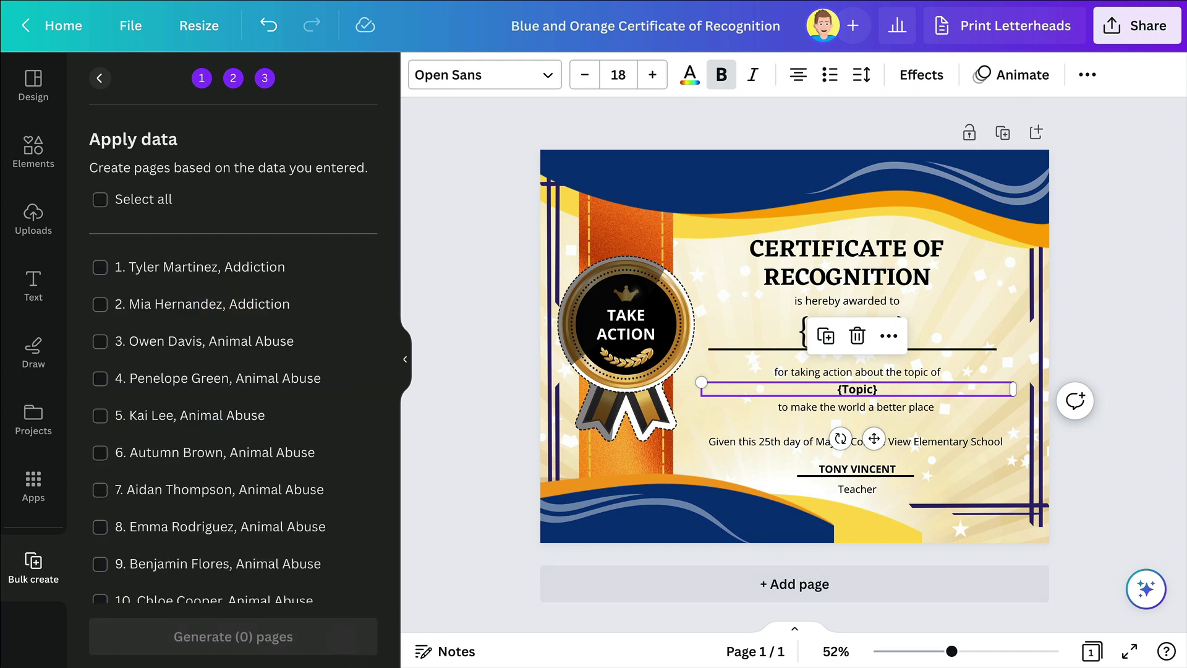
click(132, 264)
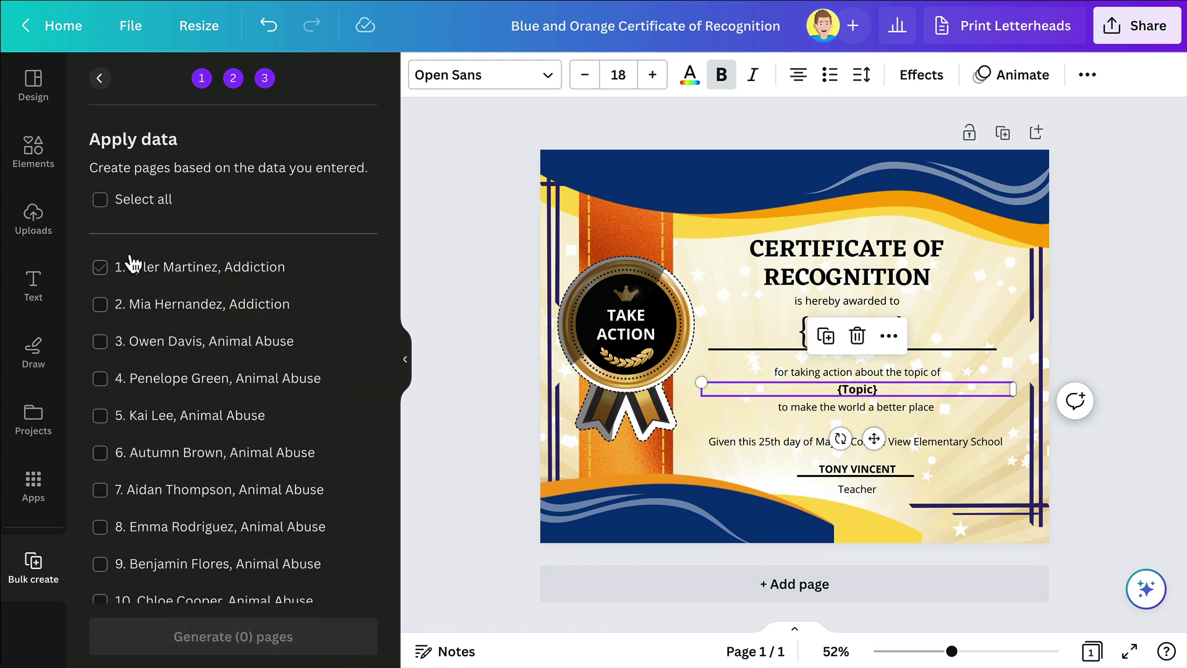
click(101, 202)
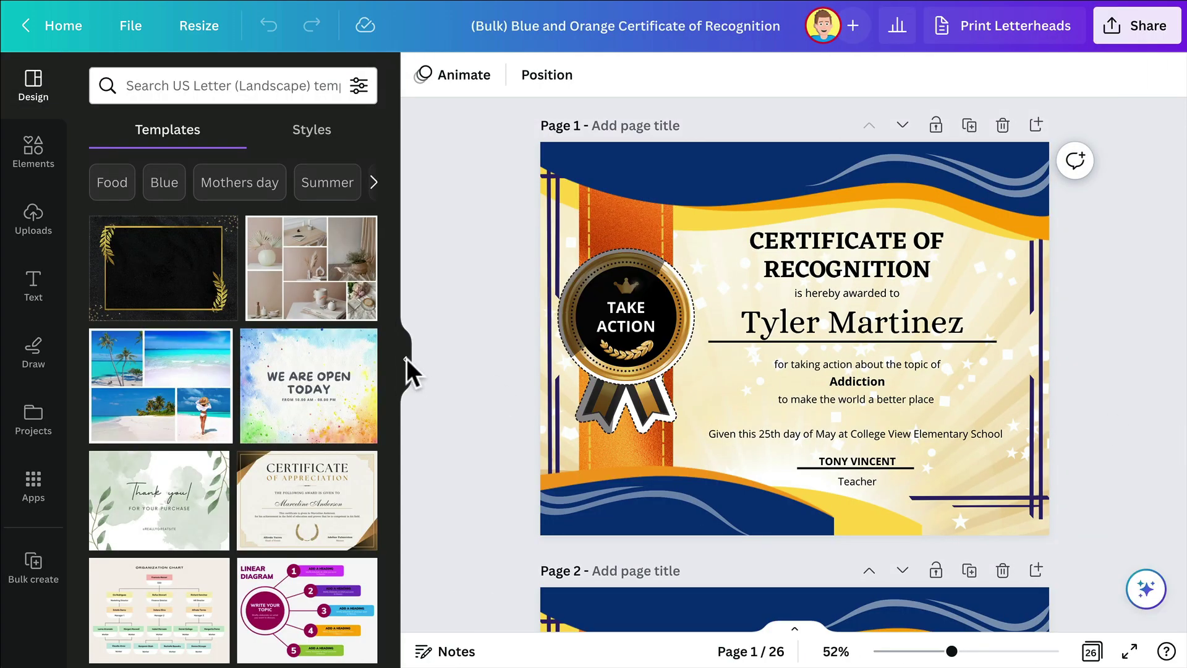
Collapse the side panel and scroll through the generated pages with names and topics
click(405, 365)
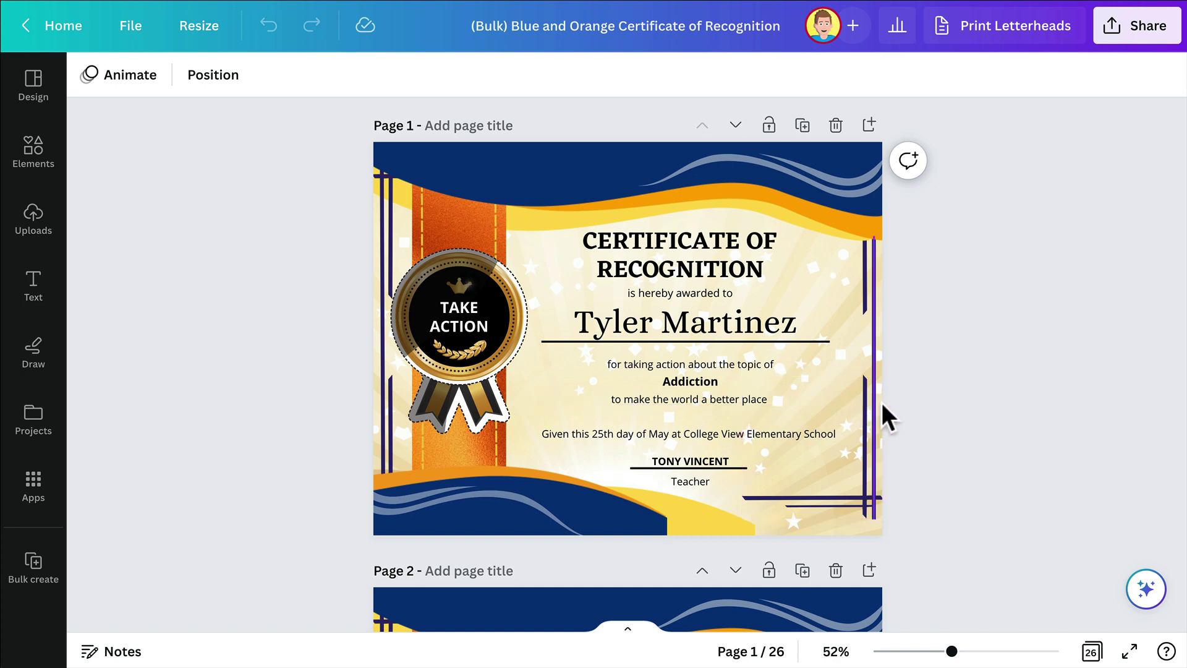
scroll(907, 408, down, 5)
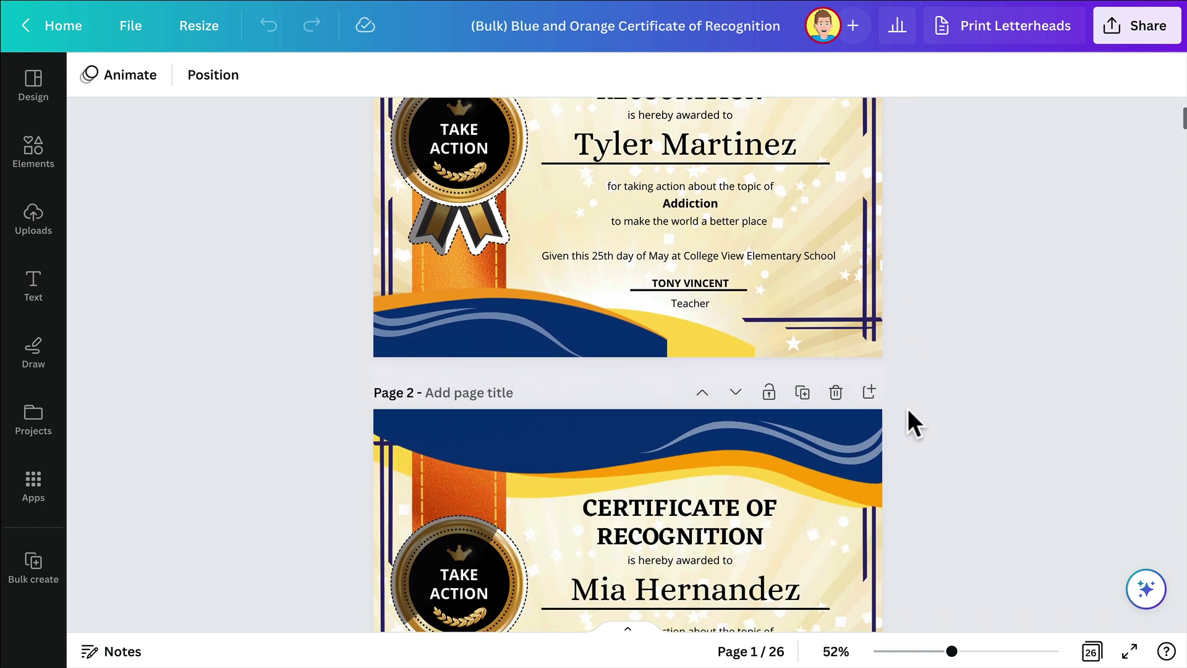
scroll(908, 408, down, 8)
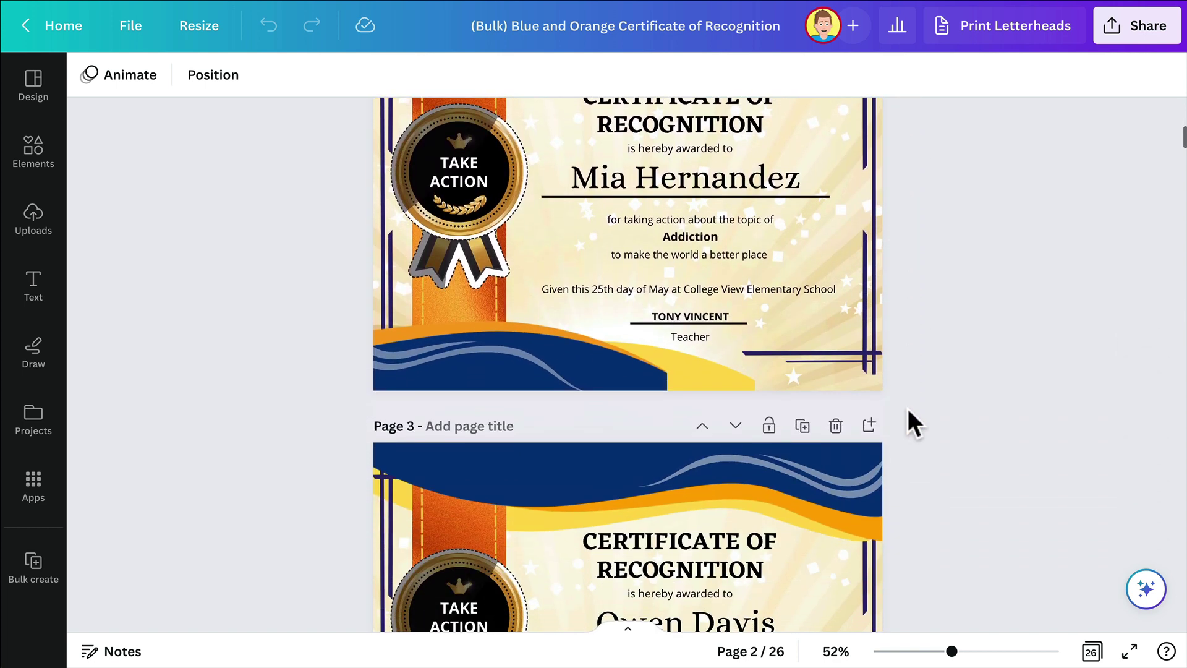
scroll(908, 408, down, 4)
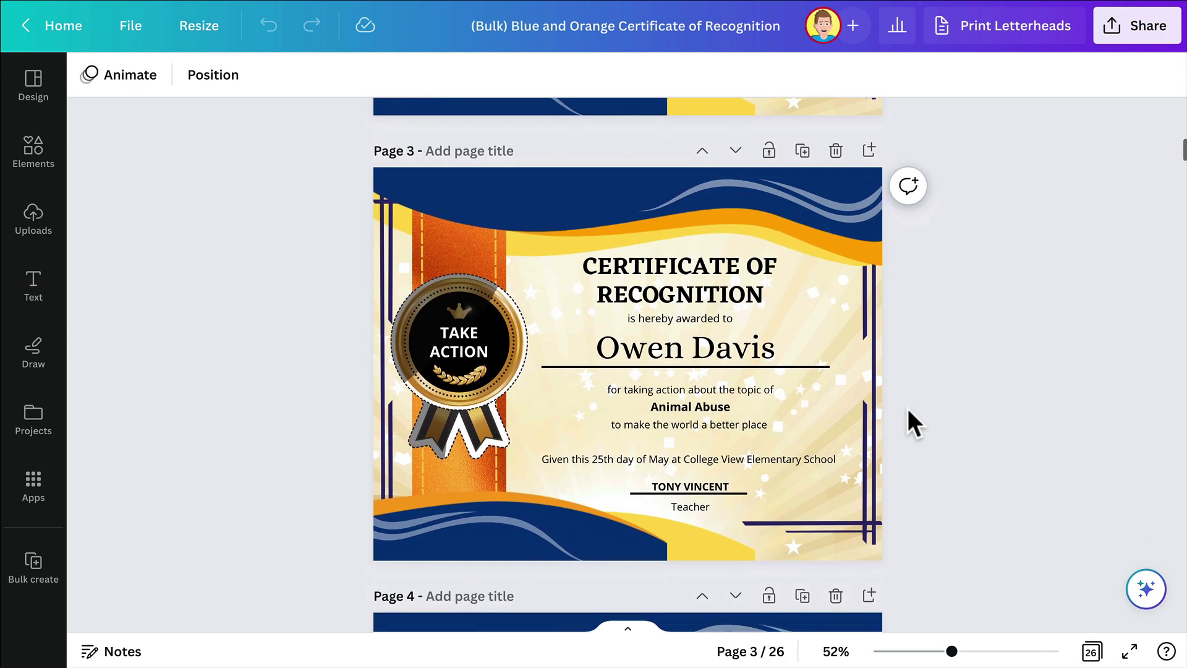
scroll(907, 408, down, 8)
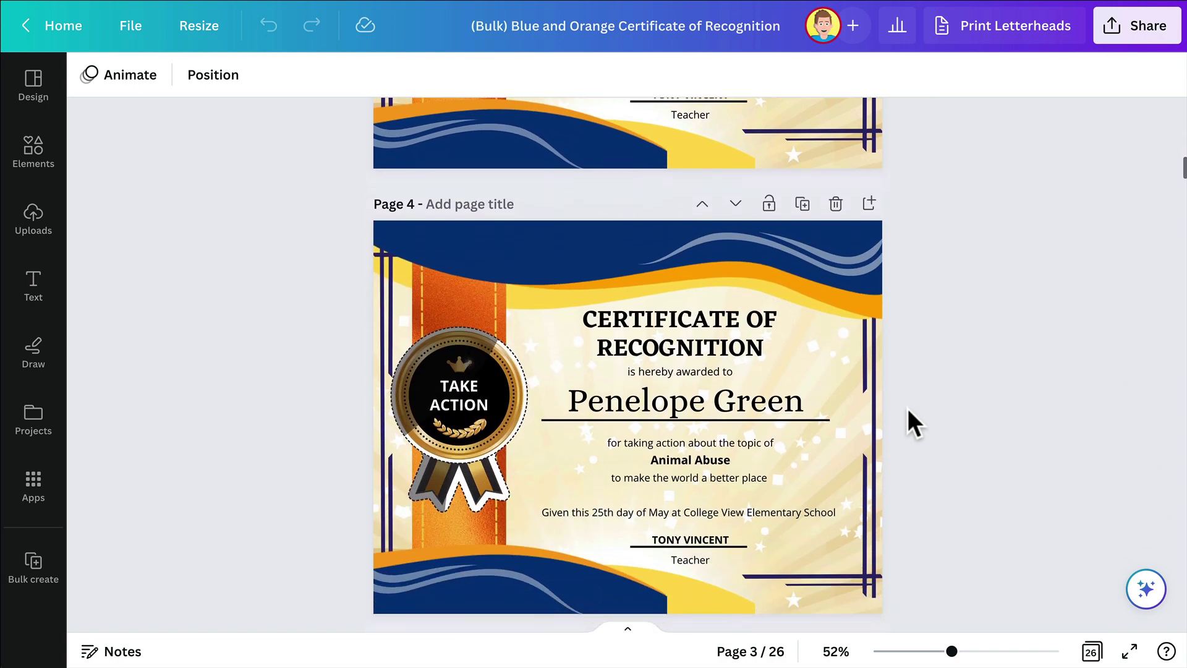
scroll(908, 409, down, 20)
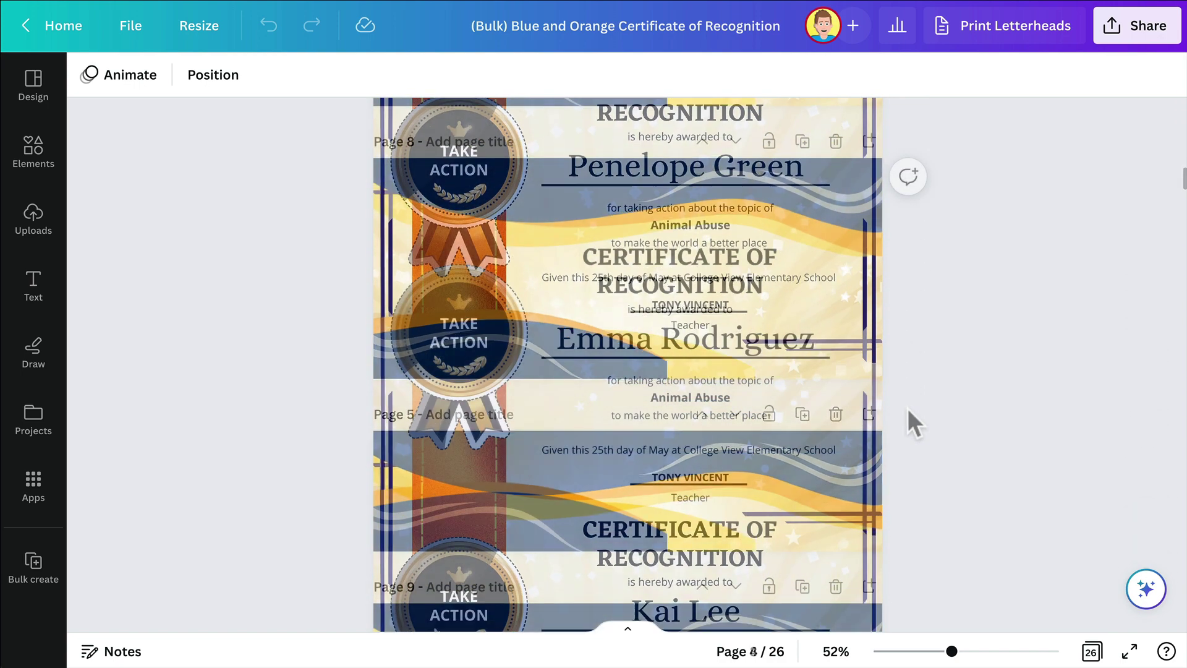
Open the Share download panel for the 26-page certificate Bulk copy and view the File type options
click(1144, 34)
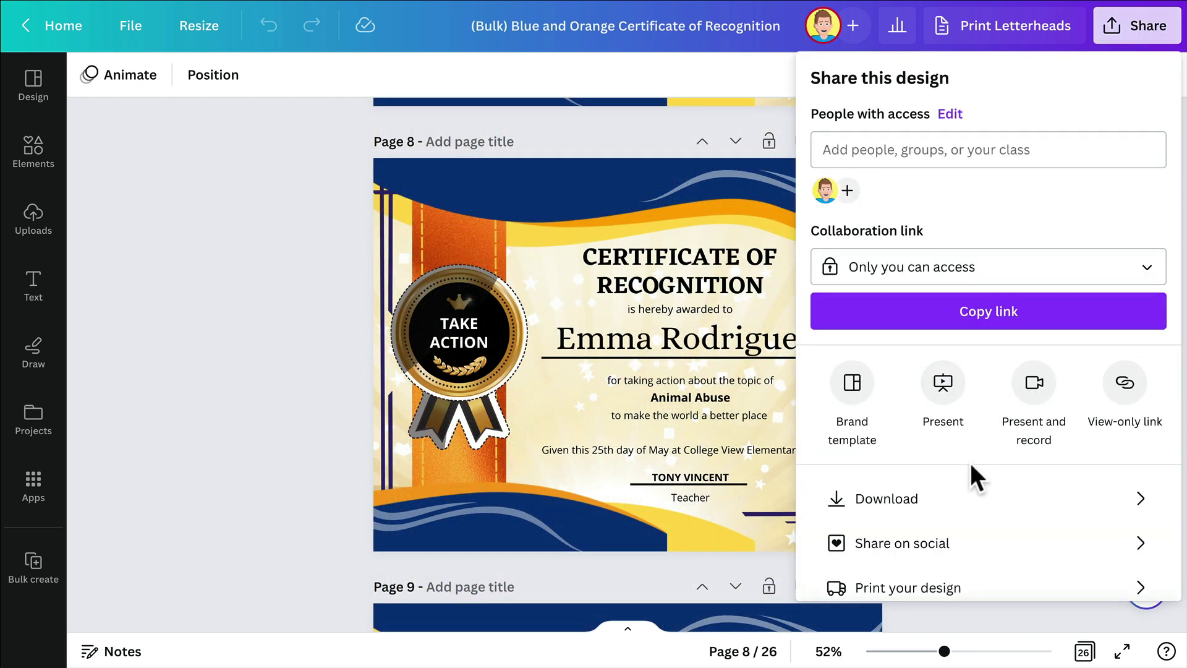
click(960, 498)
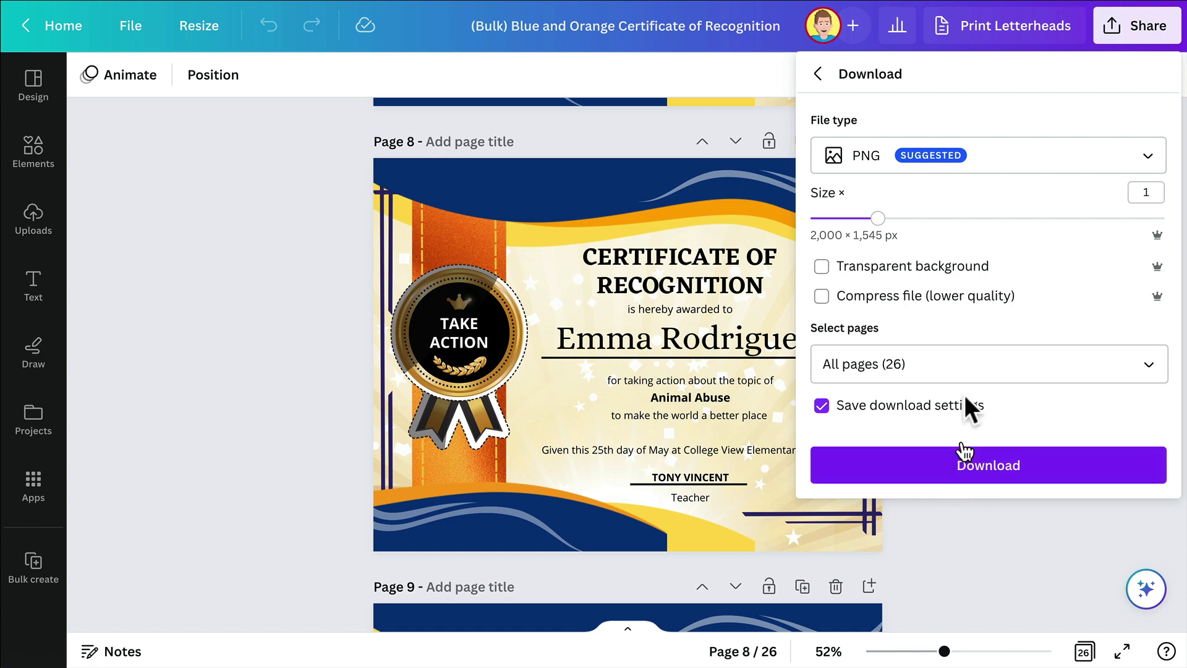
click(965, 168)
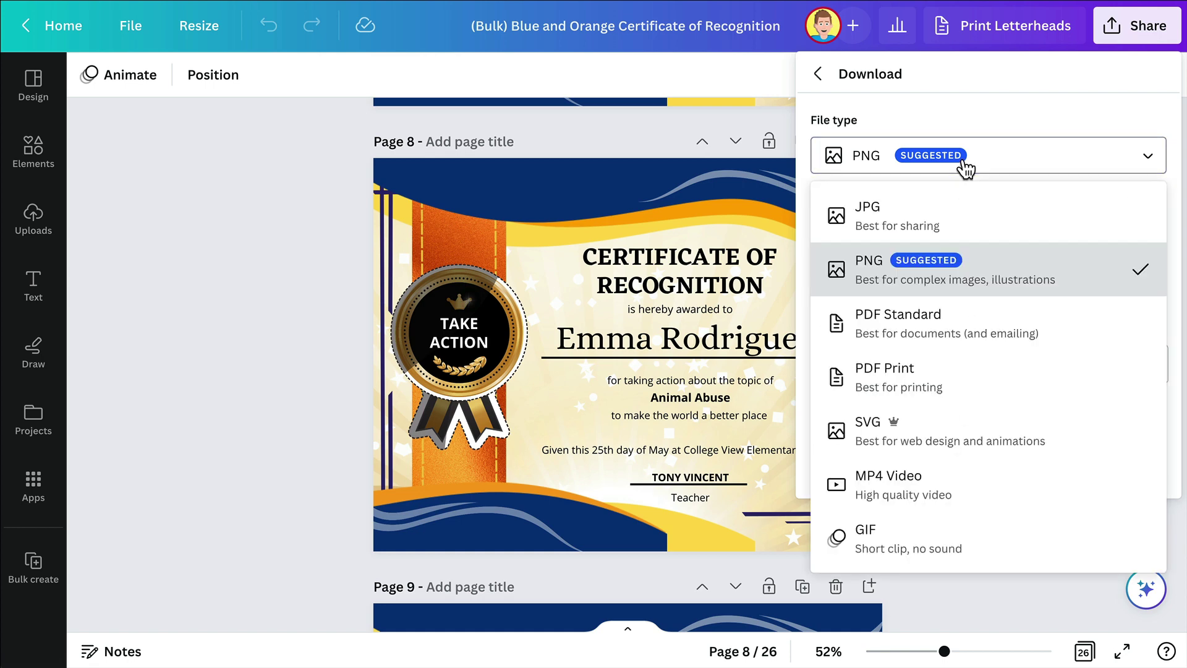